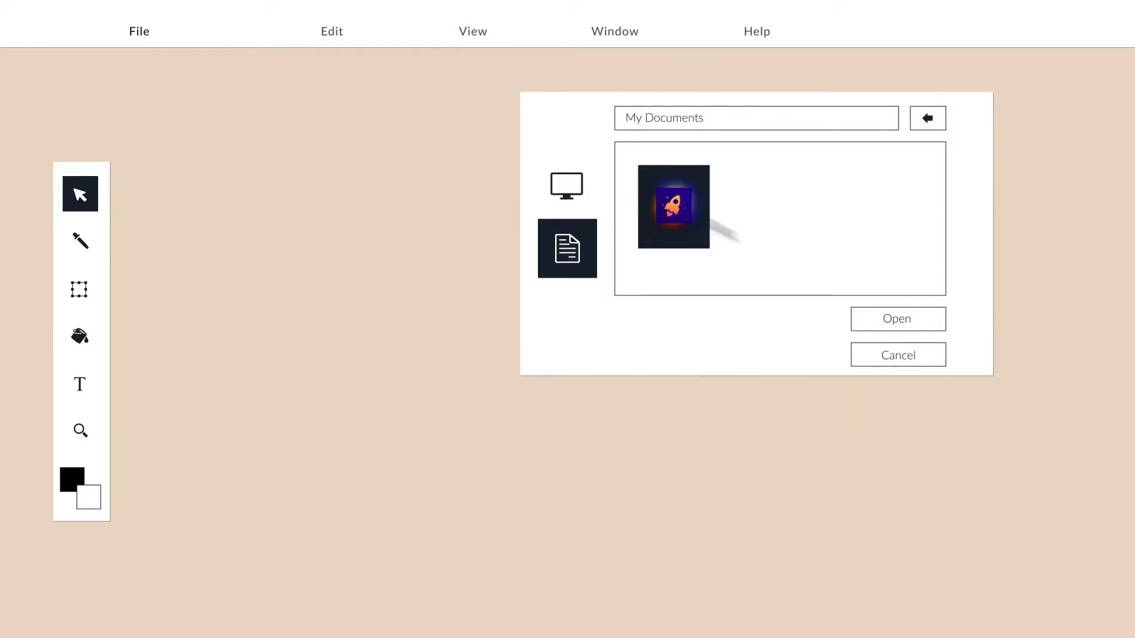
Open the rocket image and add the title 'WP AND DIVI ICONS PRO' beneath it.
click(896, 319)
key(ctrl+t)
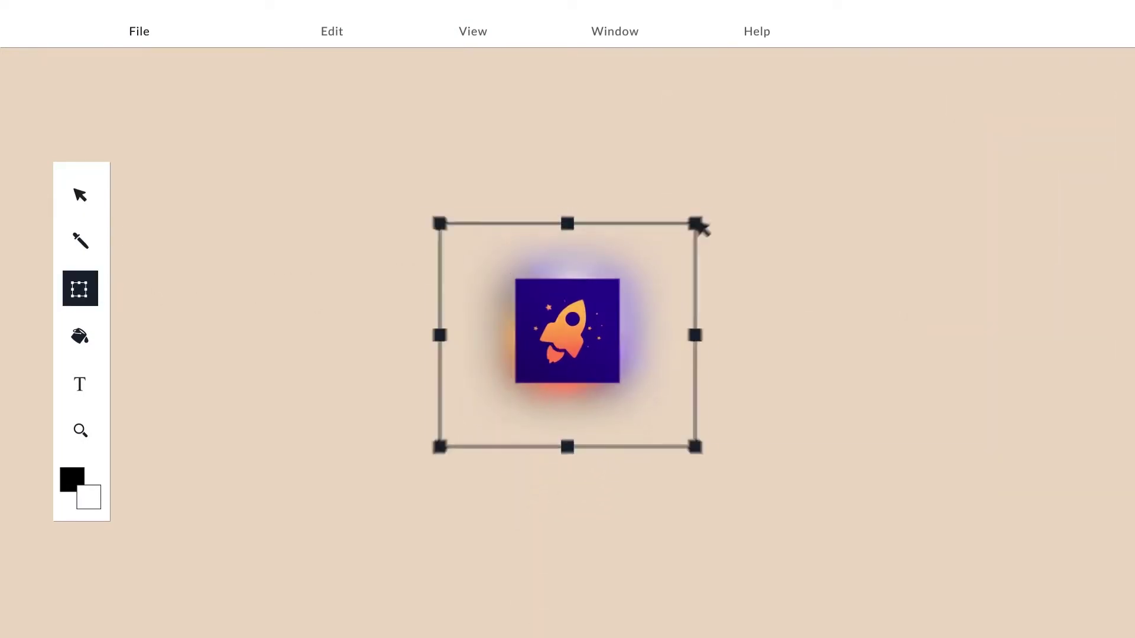
click(83, 387)
click(463, 458)
text(WP AND DIVI ICONS PRO)
Fill the canvas background white and colour the title text orange with the Paint Bucket.
click(89, 348)
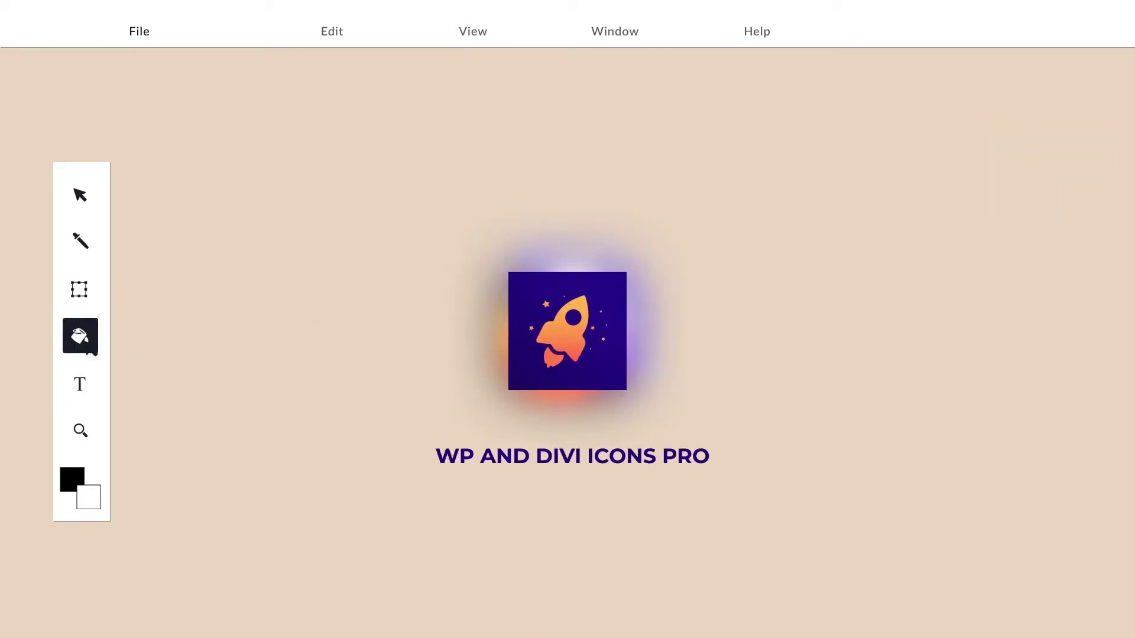
click(219, 281)
click(553, 455)
key(v)
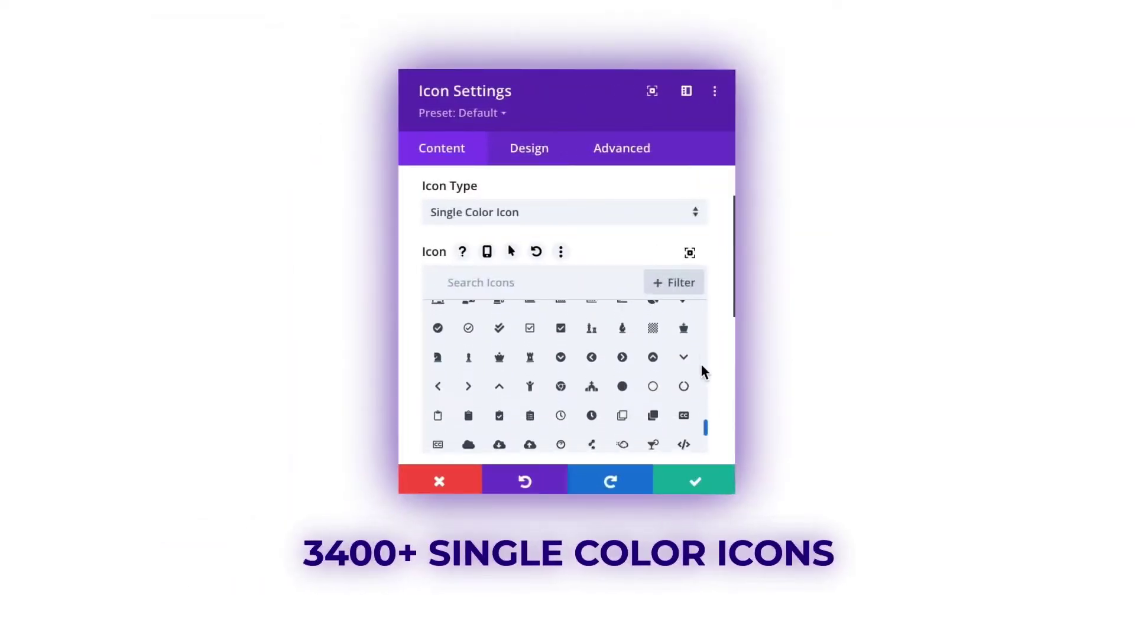
Give the blurb the third Icon Style, the bucket-and-sponge multicolor set, and browse its icons.
scroll(700, 363, down, 8)
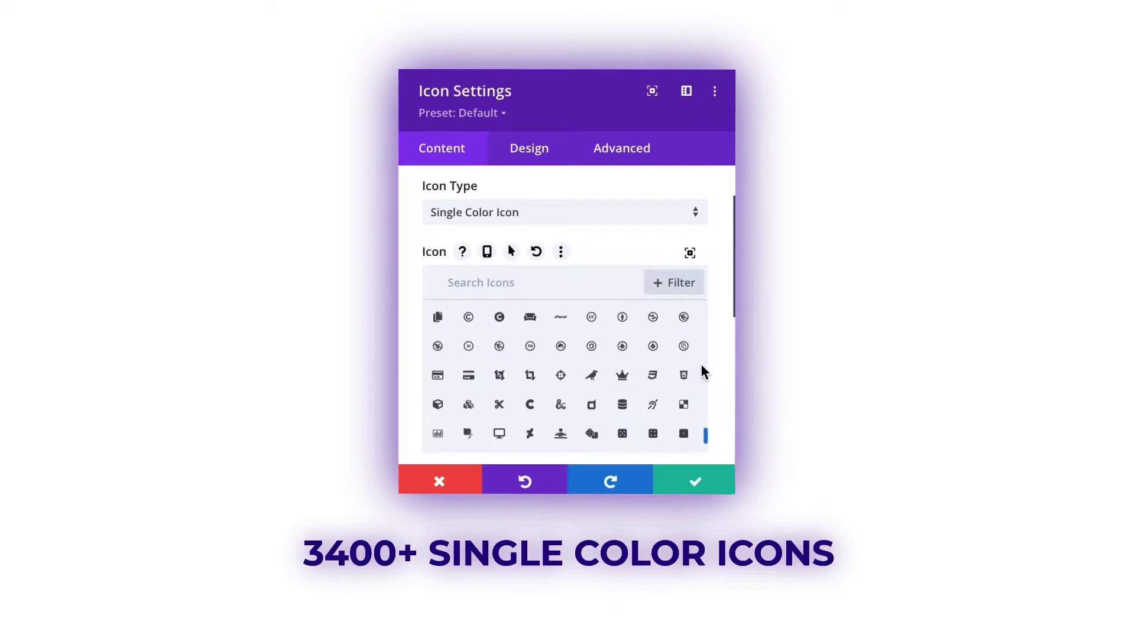
scroll(701, 365, down, 8)
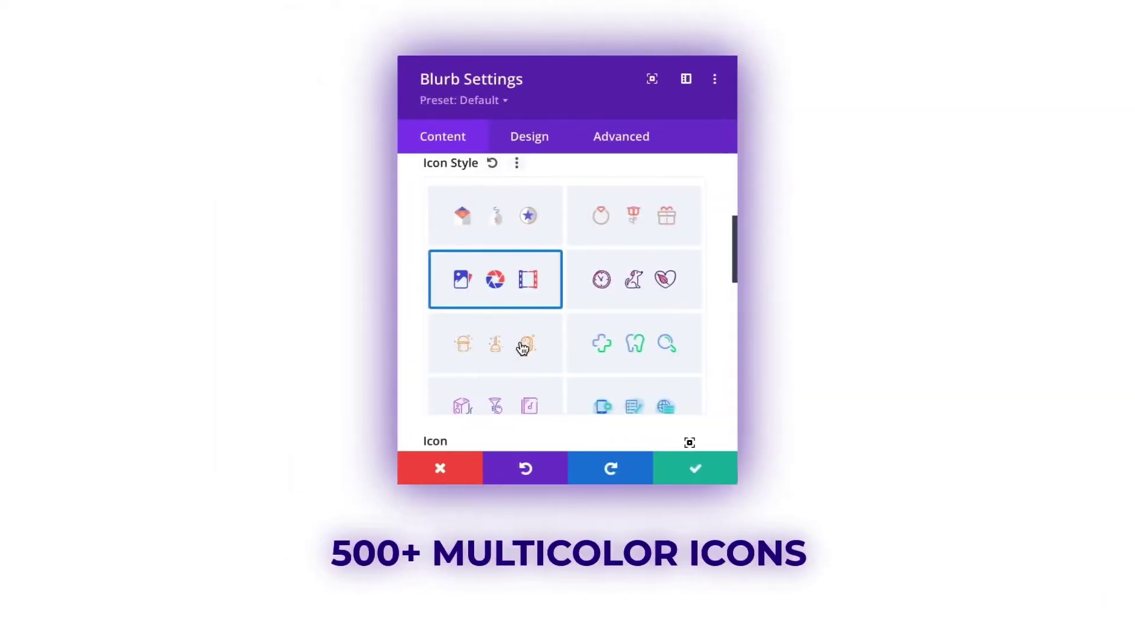
click(523, 348)
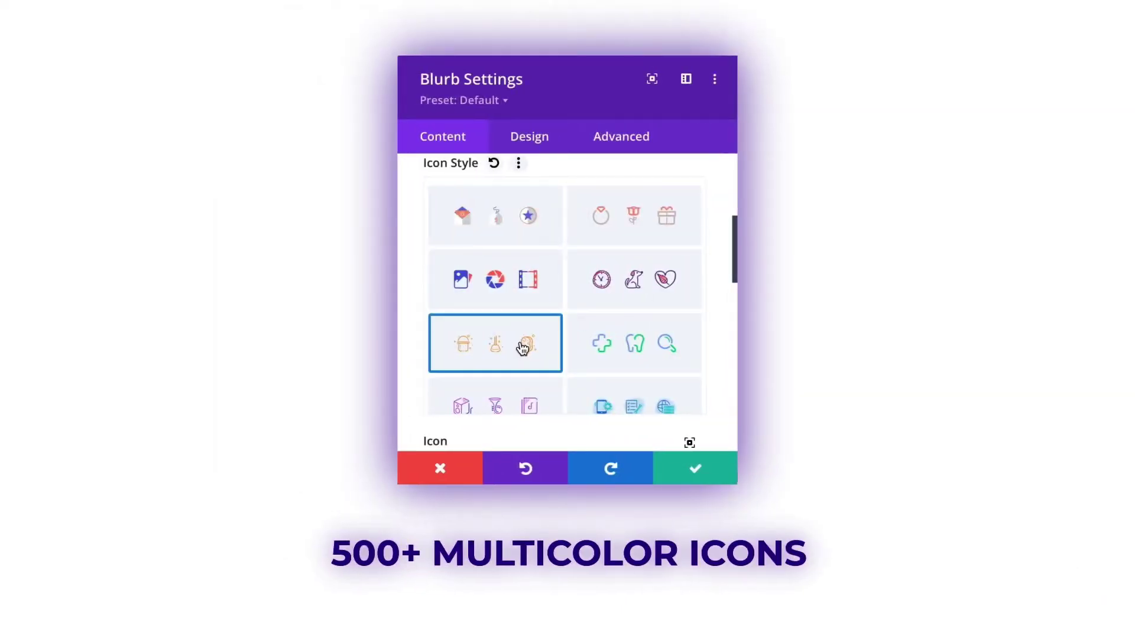
scroll(715, 302, down, 5)
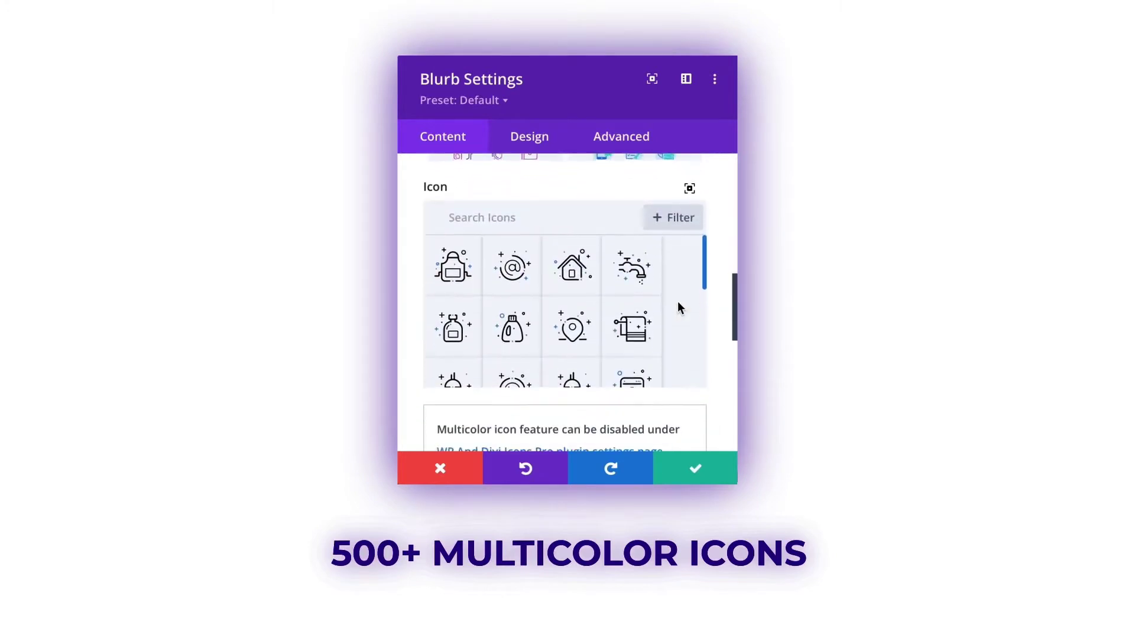
scroll(561, 303, down, 5)
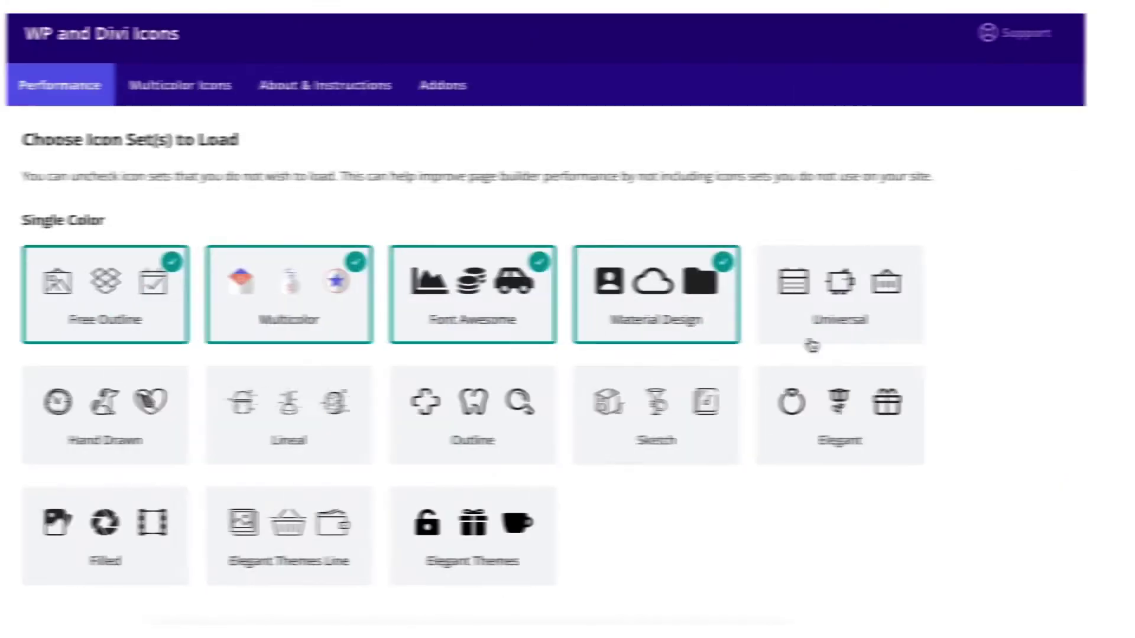
Check the Universal, Elegant, Sketch, Outline, Lineal, Hand Drawn, Filled, Elegant Themes Line and Elegant Themes sets.
click(816, 331)
click(857, 423)
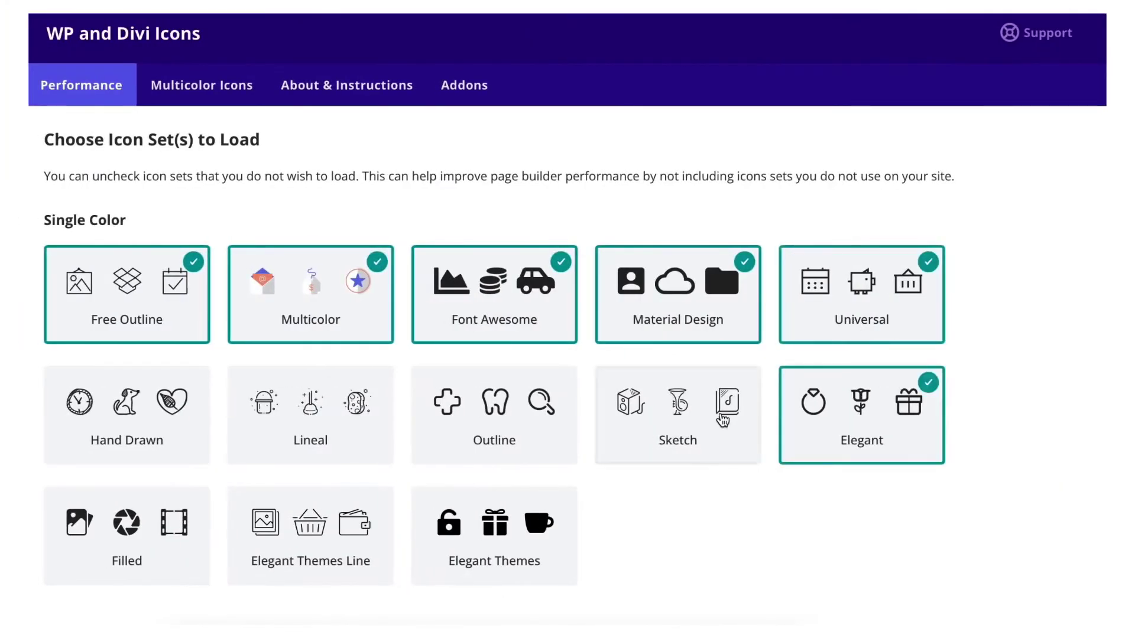
click(679, 423)
click(538, 419)
click(329, 425)
click(152, 456)
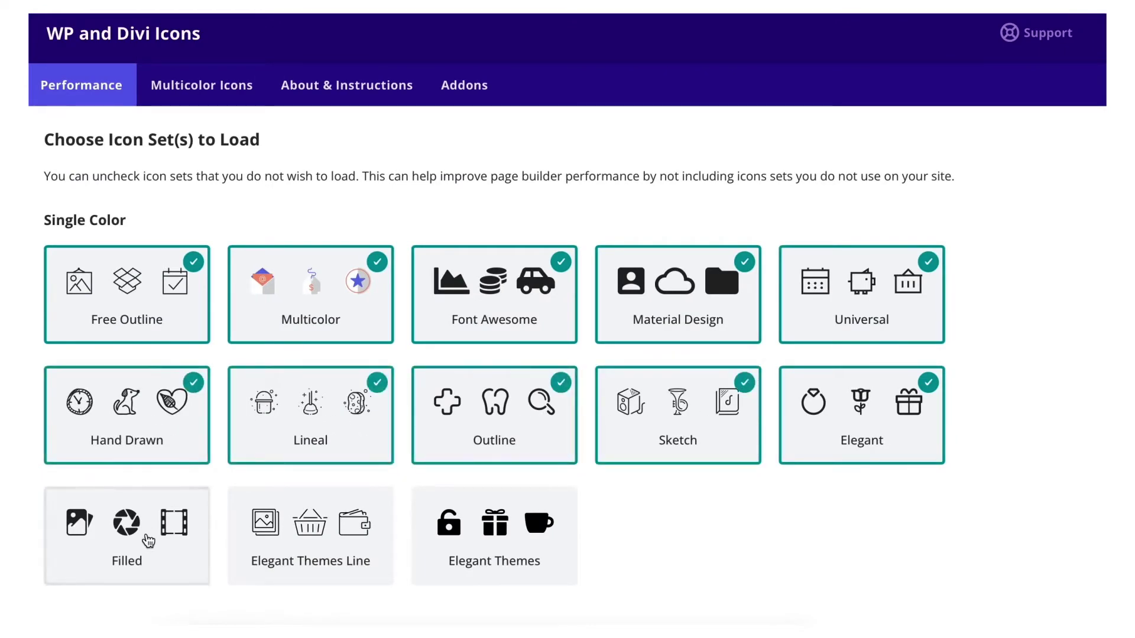
click(148, 508)
click(387, 539)
click(494, 535)
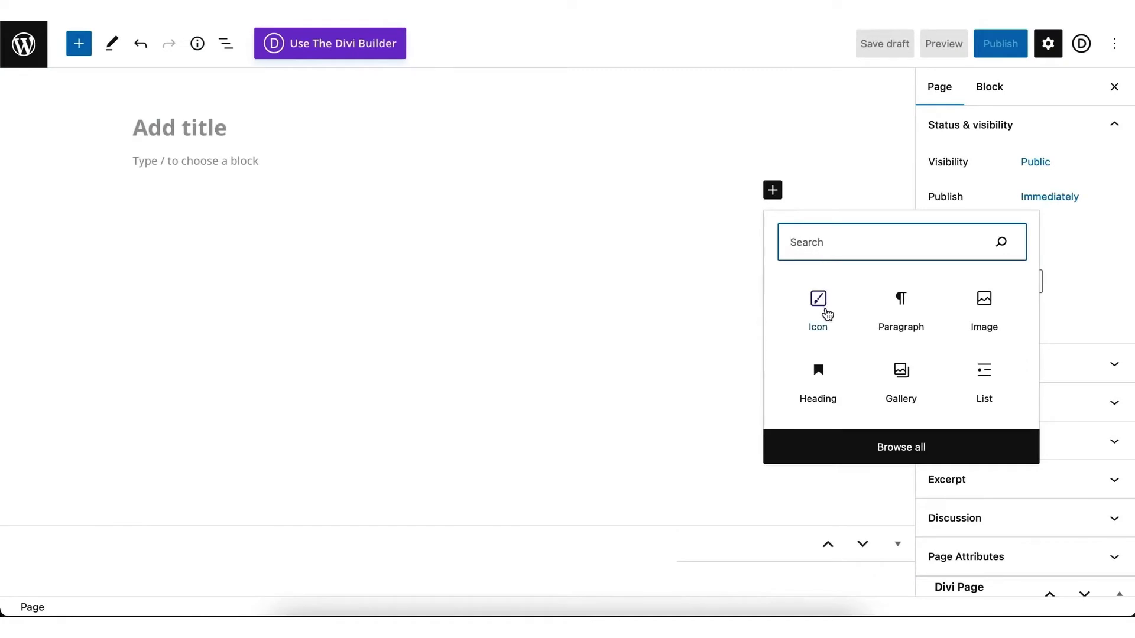
Pick the envelope icon, size it to 71px, and set its Primary color to Vivid red.
click(826, 311)
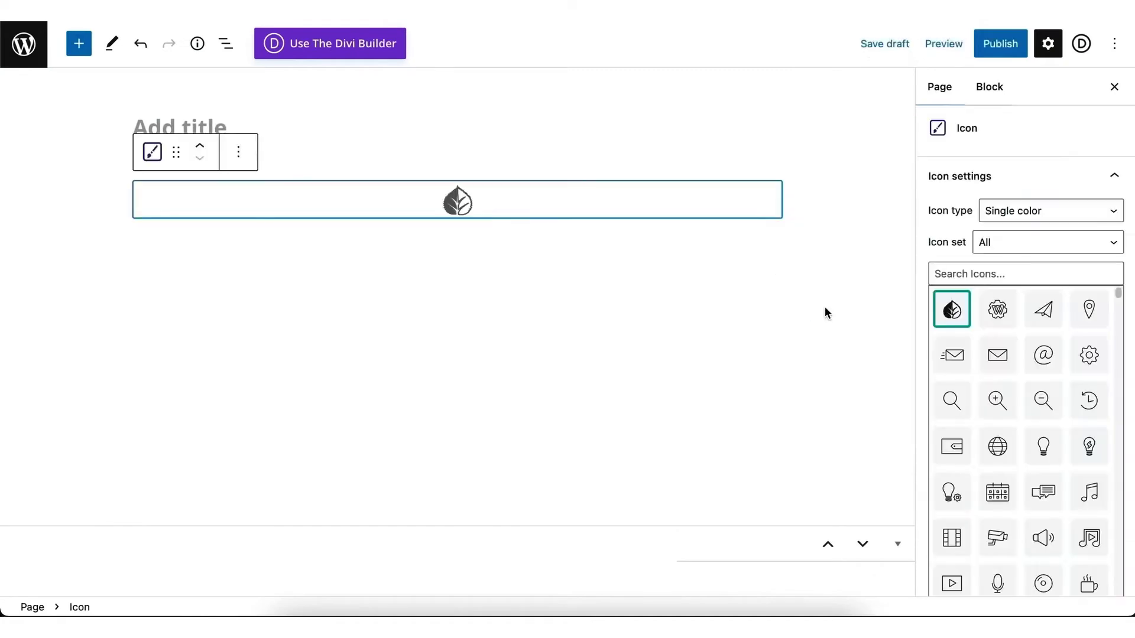
click(952, 354)
scroll(999, 433, down, 6)
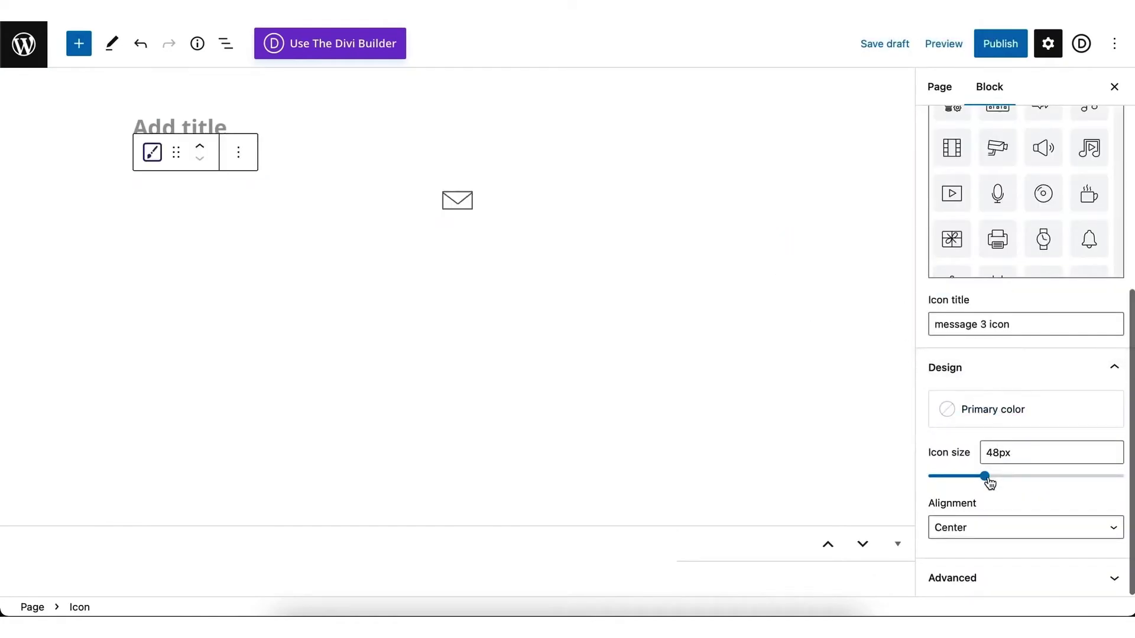
drag(984, 476, 1025, 476)
click(950, 414)
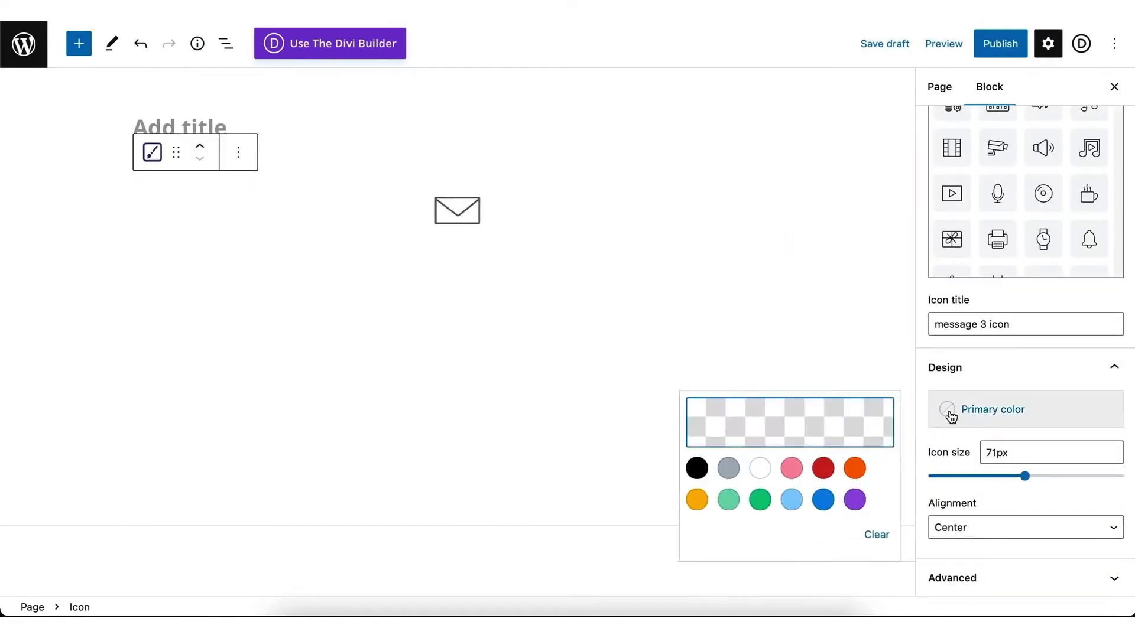
click(821, 470)
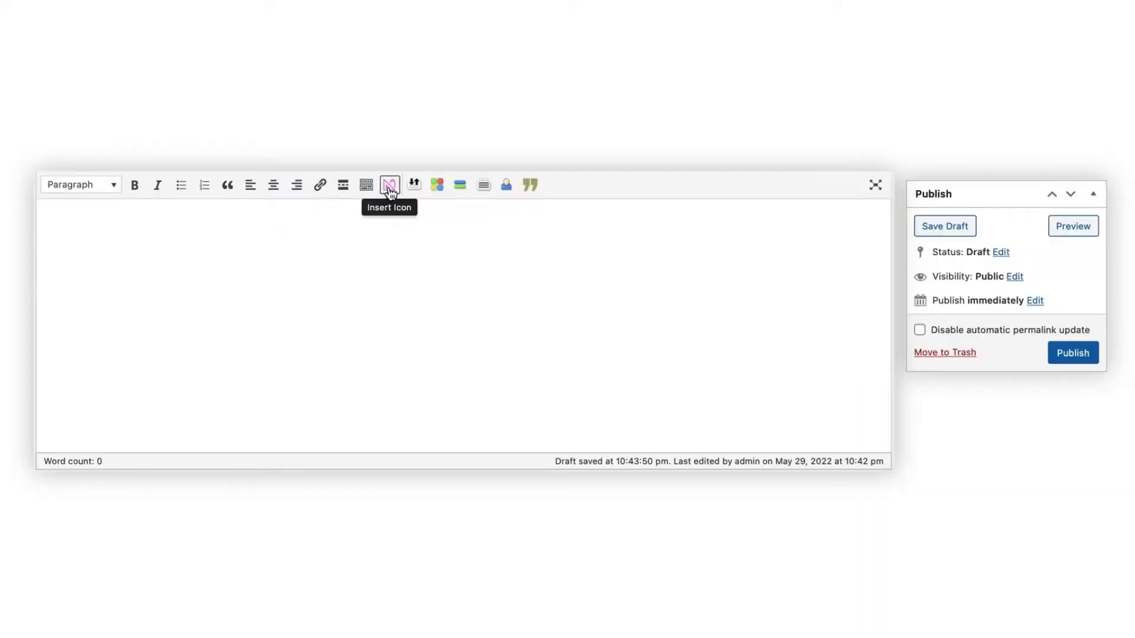
Insert a globe icon coloured #0040d6 at 72px into the post content.
click(389, 187)
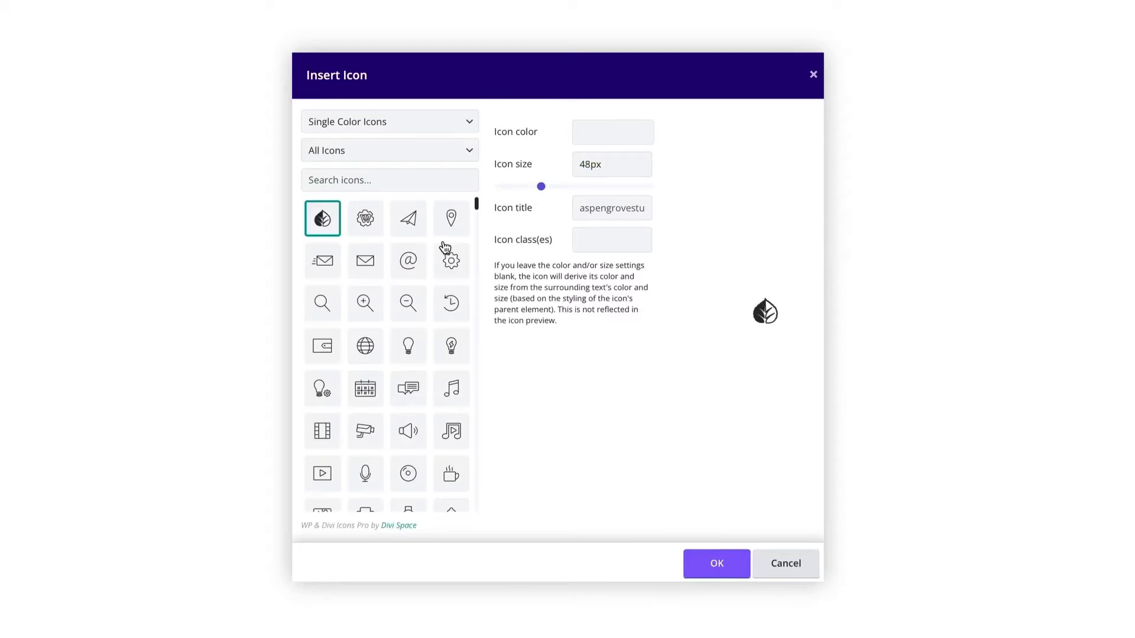
click(370, 353)
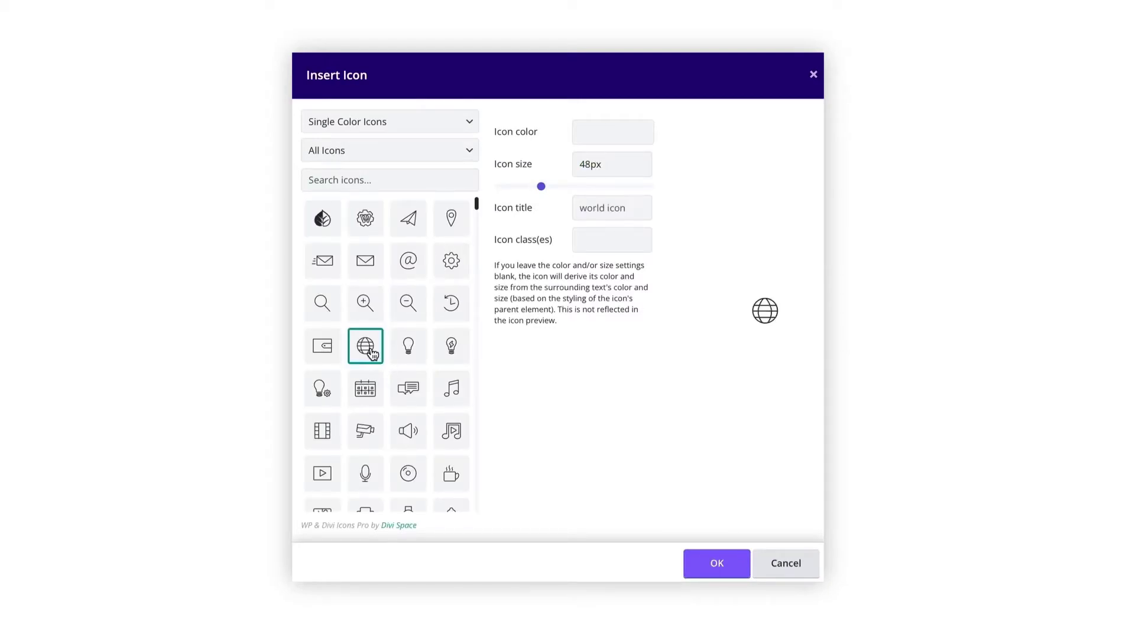
click(606, 136)
click(660, 208)
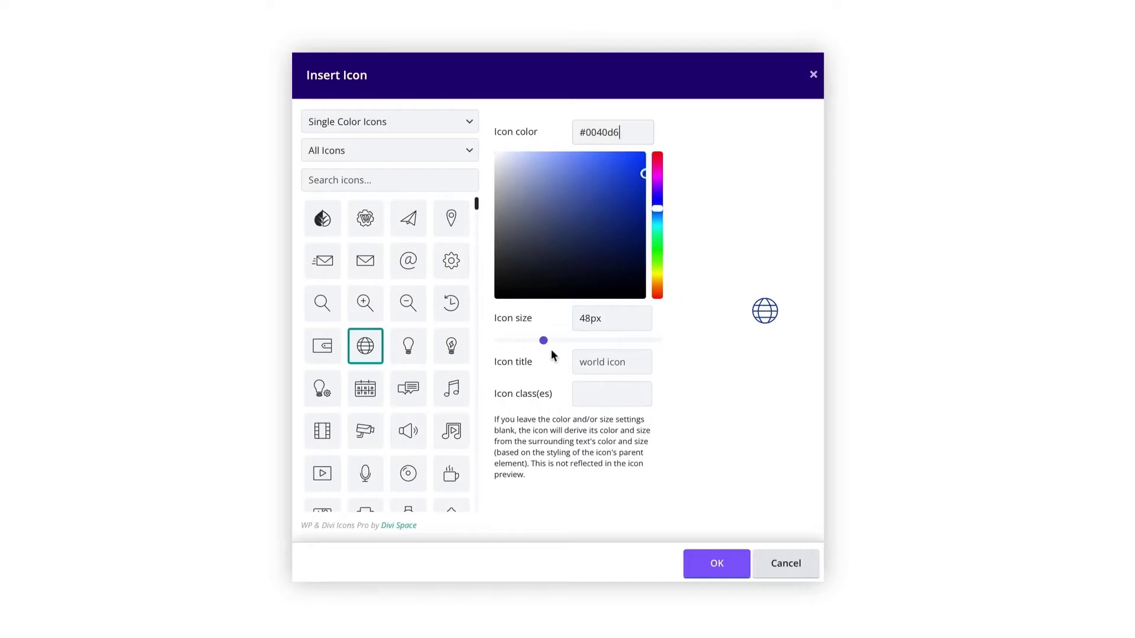
drag(544, 341, 583, 341)
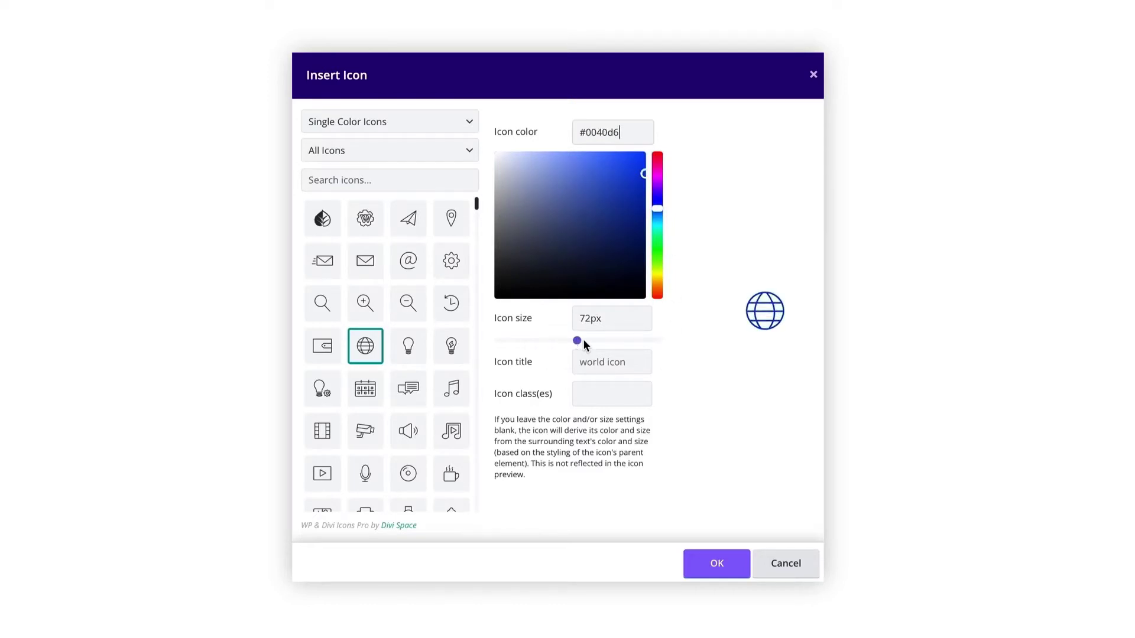
click(712, 552)
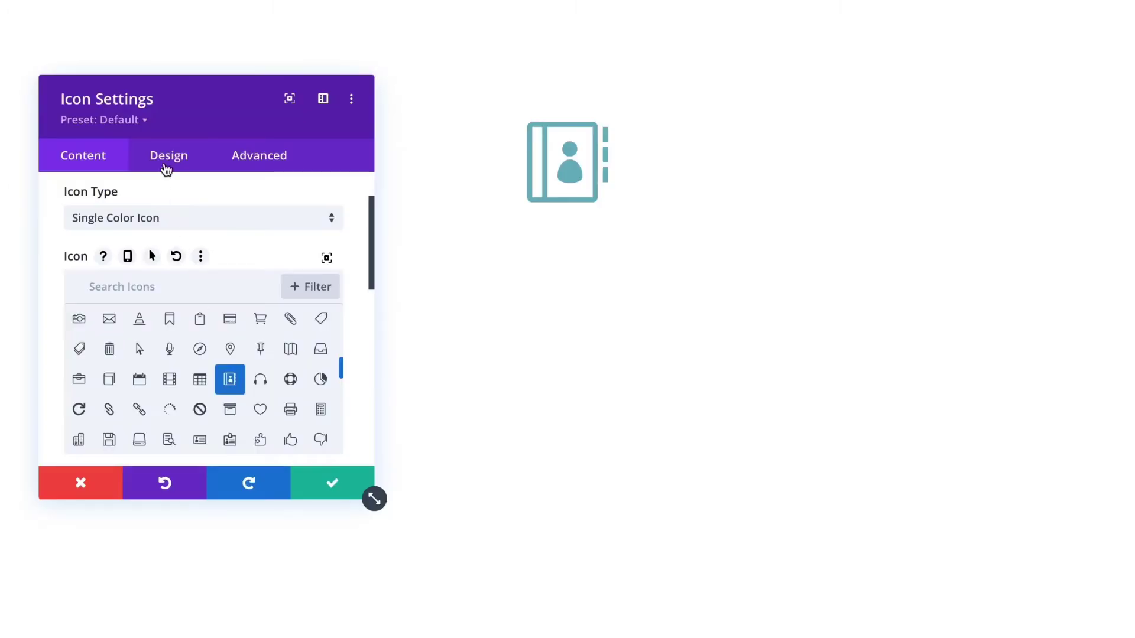
Set the icon colour to green in the Design tab's Icon settings.
click(166, 169)
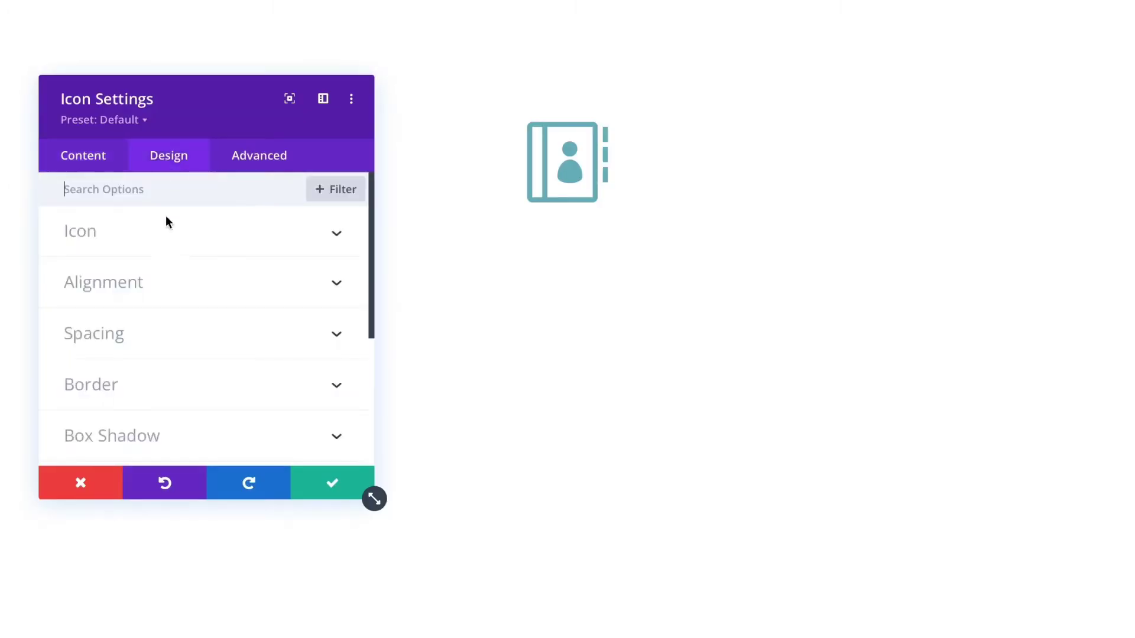
click(165, 256)
click(253, 299)
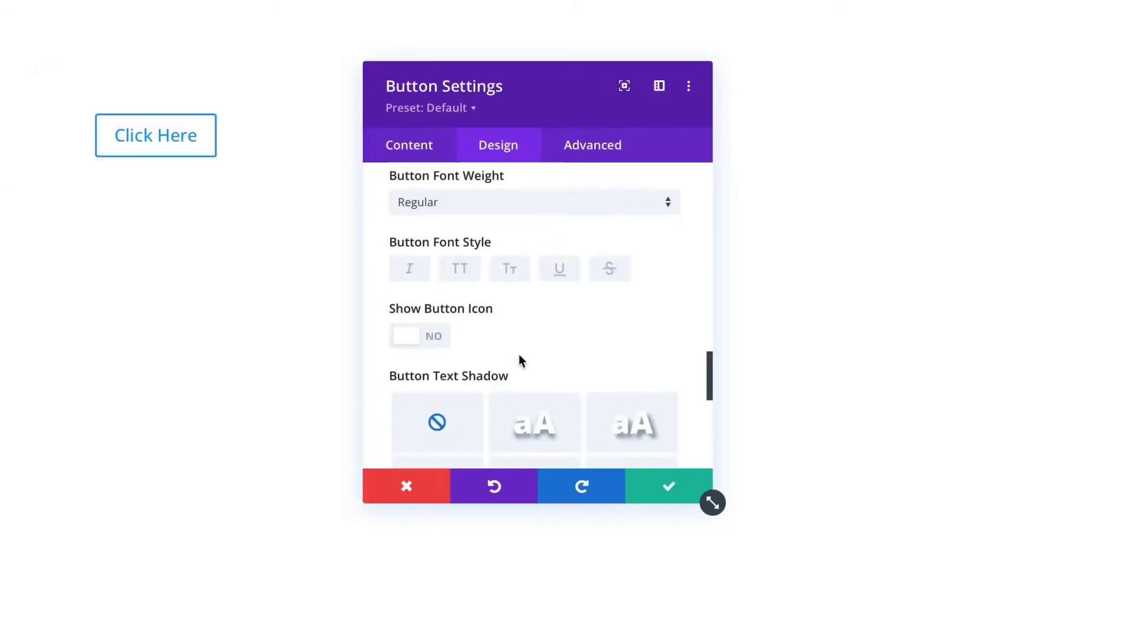
Turn on a button icon and give the button a minus icon.
scroll(519, 354, down, 1)
click(428, 328)
scroll(520, 331, down, 3)
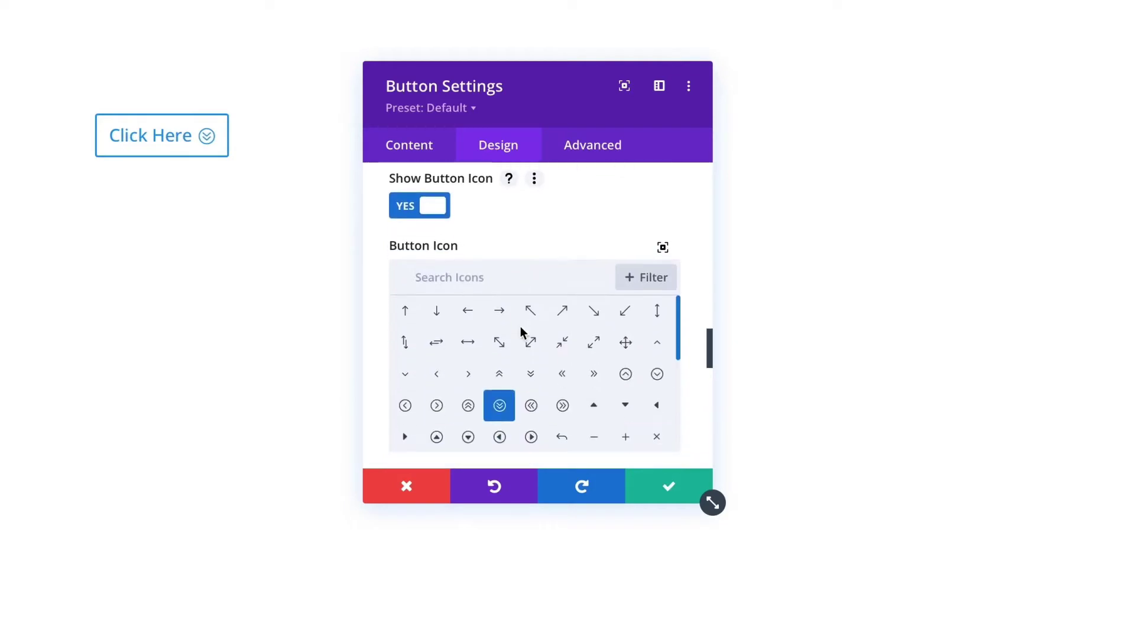
click(596, 437)
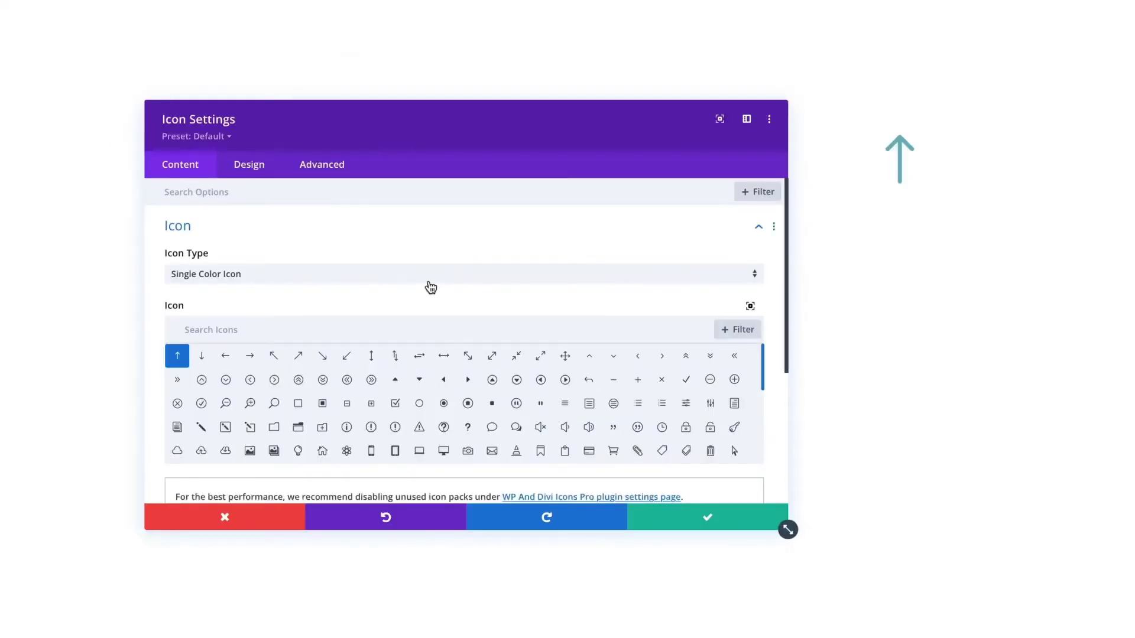
Switch the icon type to multicolor and choose the notepad icon.
click(430, 287)
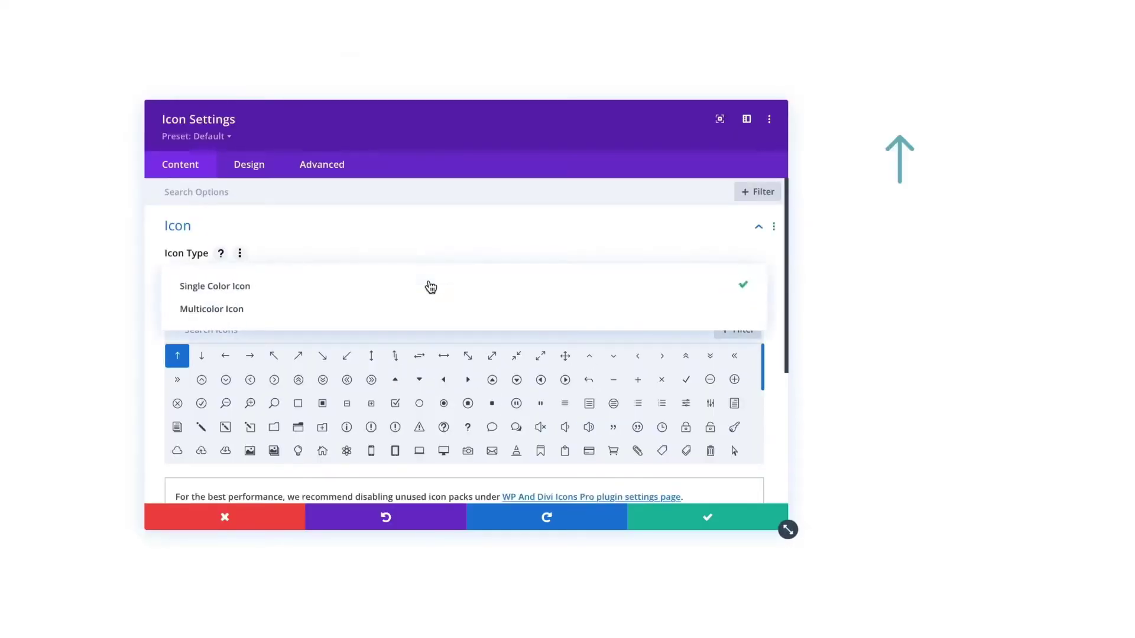
click(432, 308)
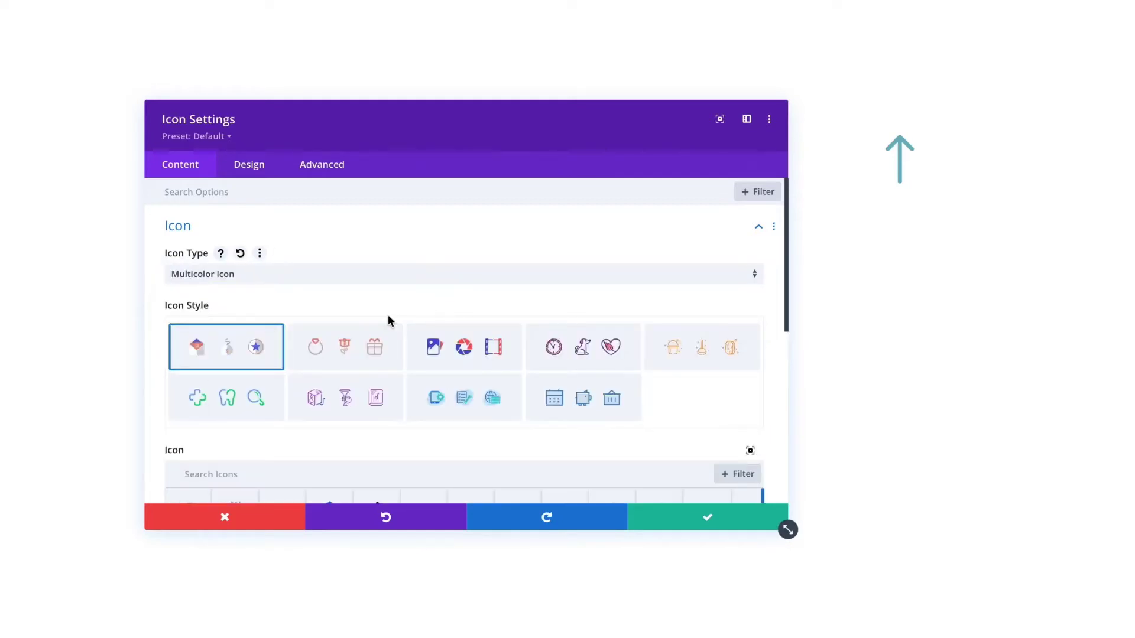
scroll(388, 321, down, 4)
click(248, 308)
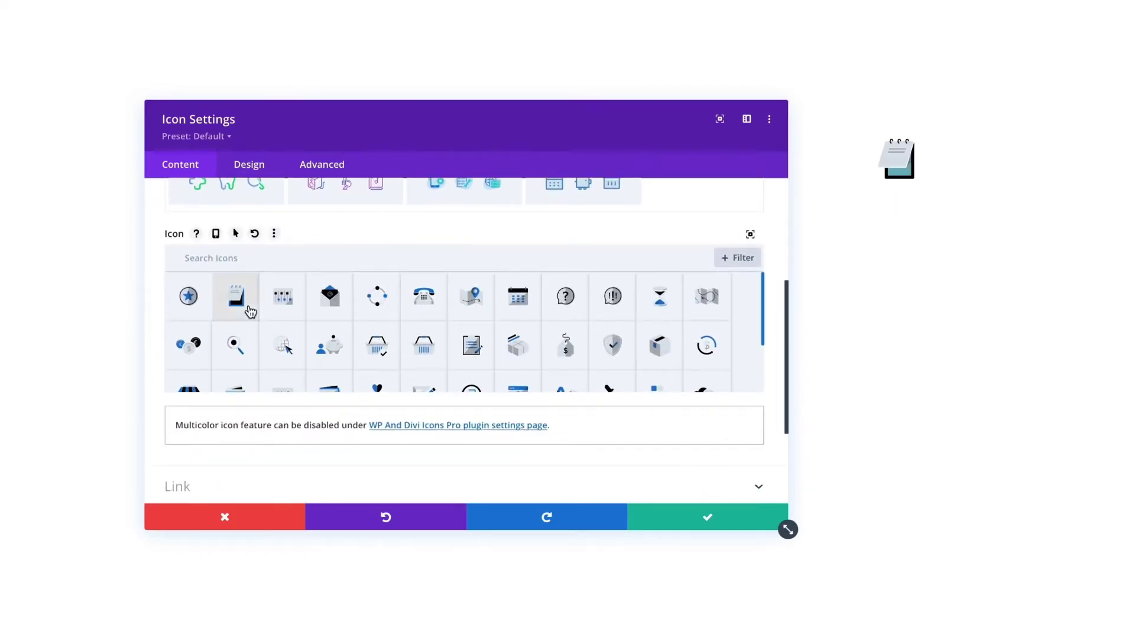
Set the notepad icon's Primary, Secondary and Tertiary colours to orange, green and blue.
click(272, 171)
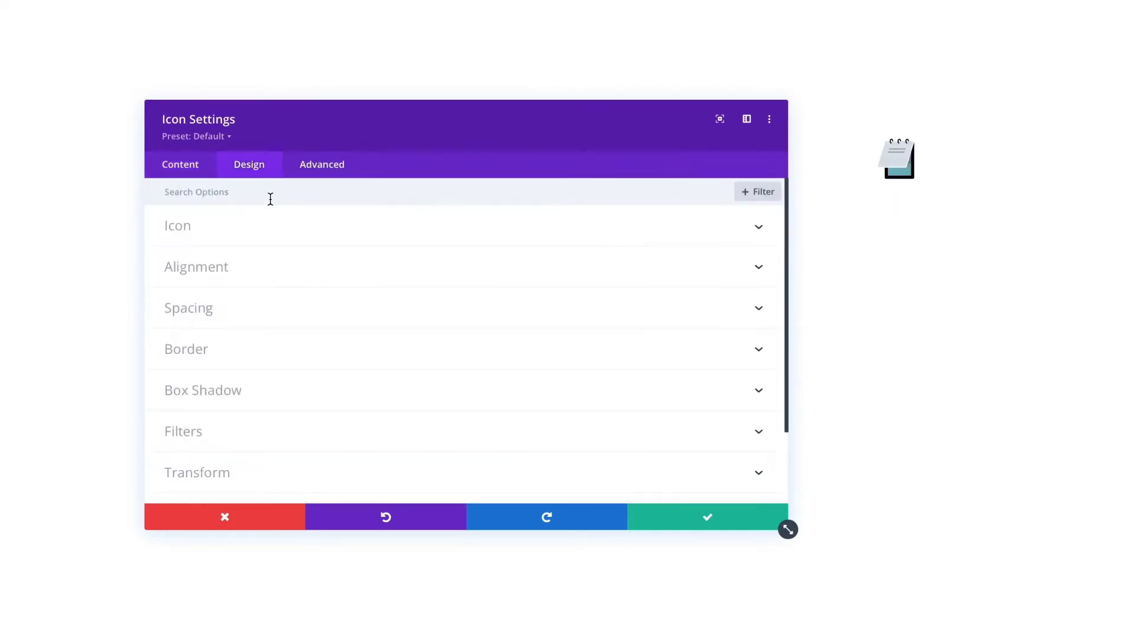
click(268, 238)
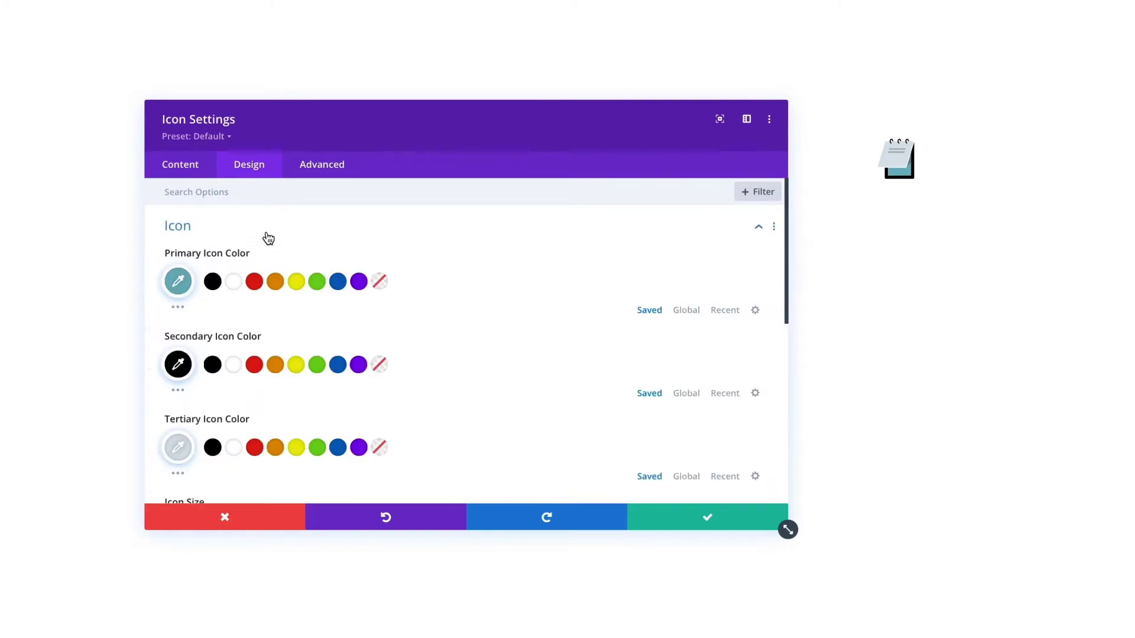
click(274, 282)
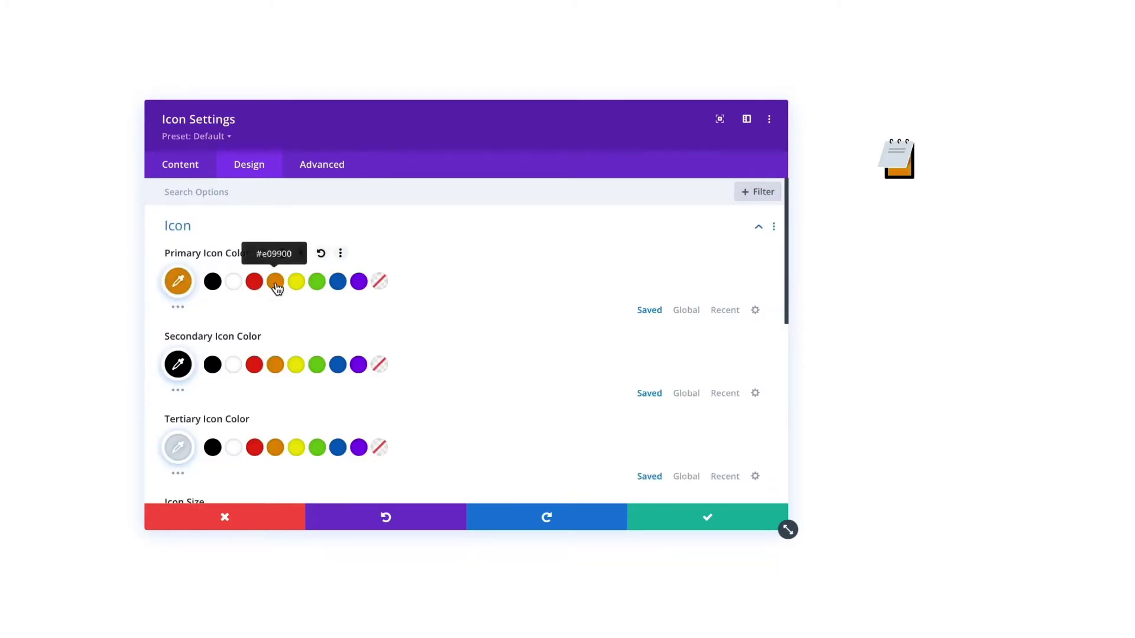
click(316, 365)
click(338, 450)
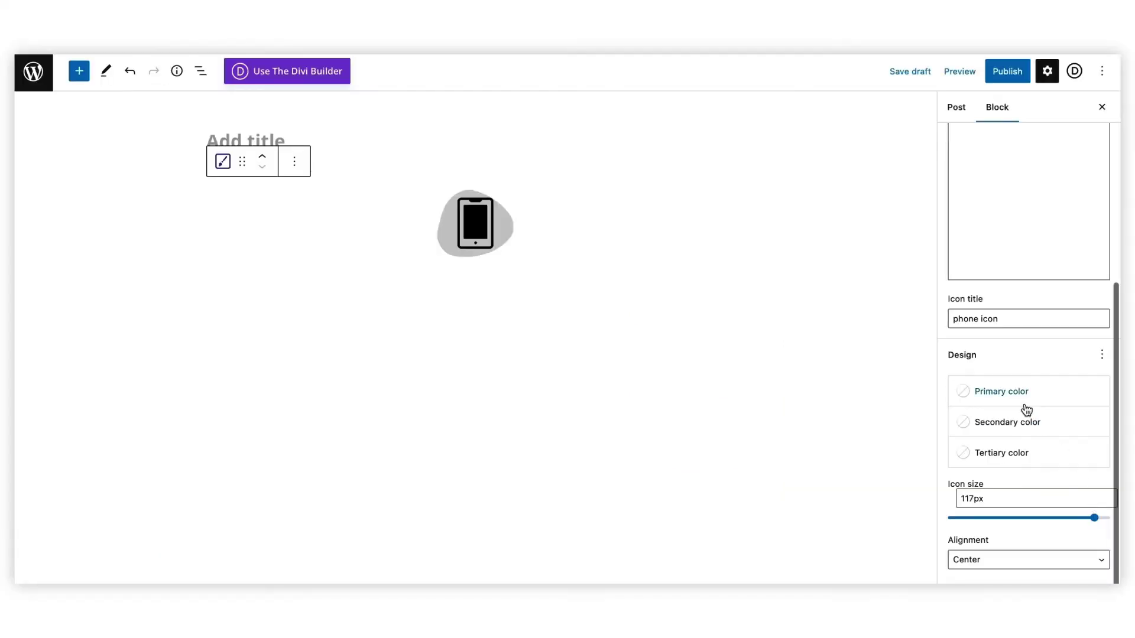
Set the phone icon's colours to Pale pink, Luminous vivid orange and Vivid green cyan.
click(1025, 408)
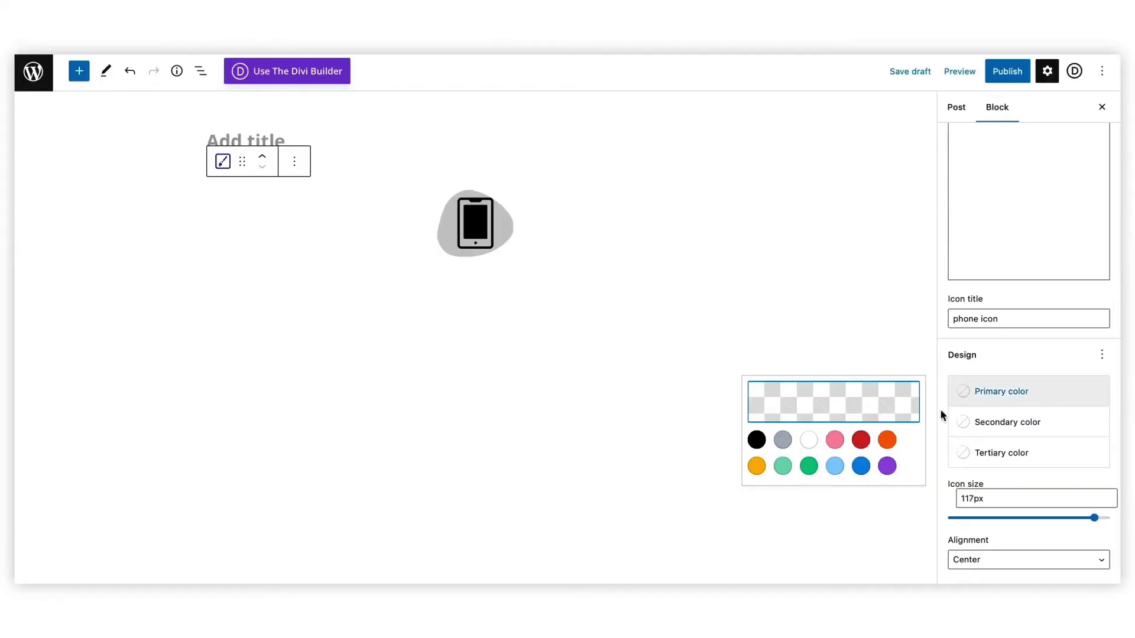
click(835, 441)
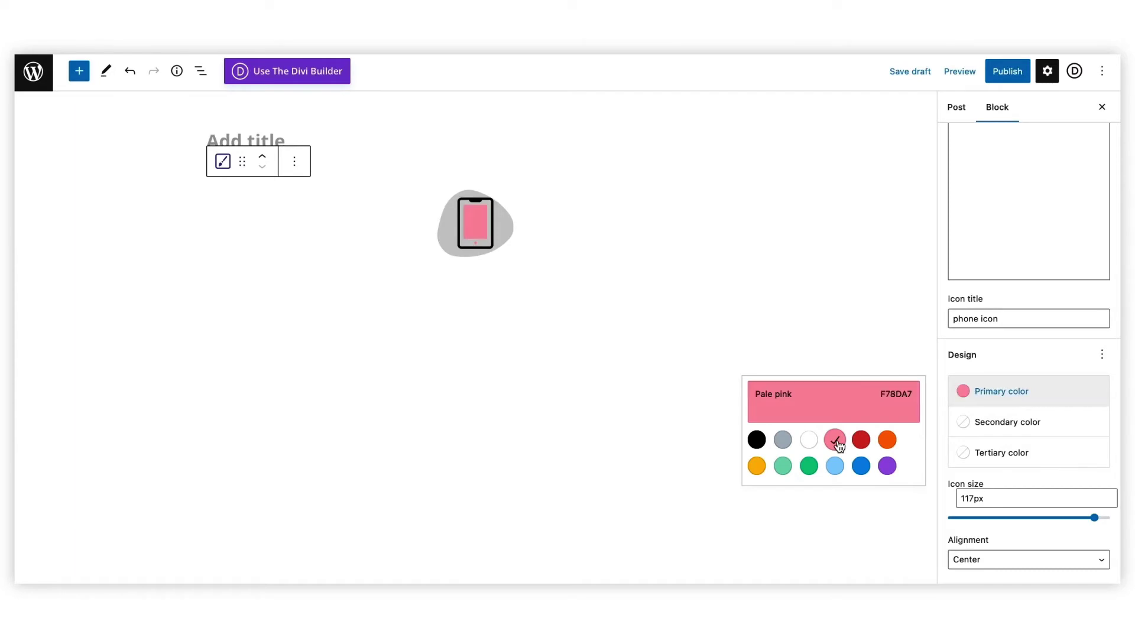
click(1009, 434)
click(888, 472)
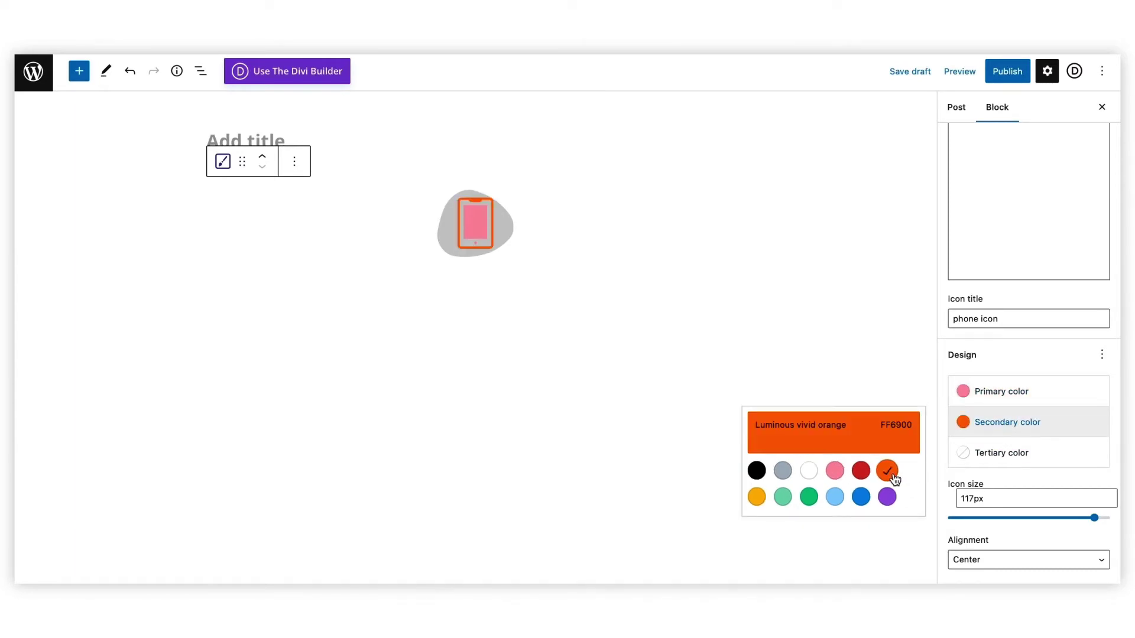
click(1032, 458)
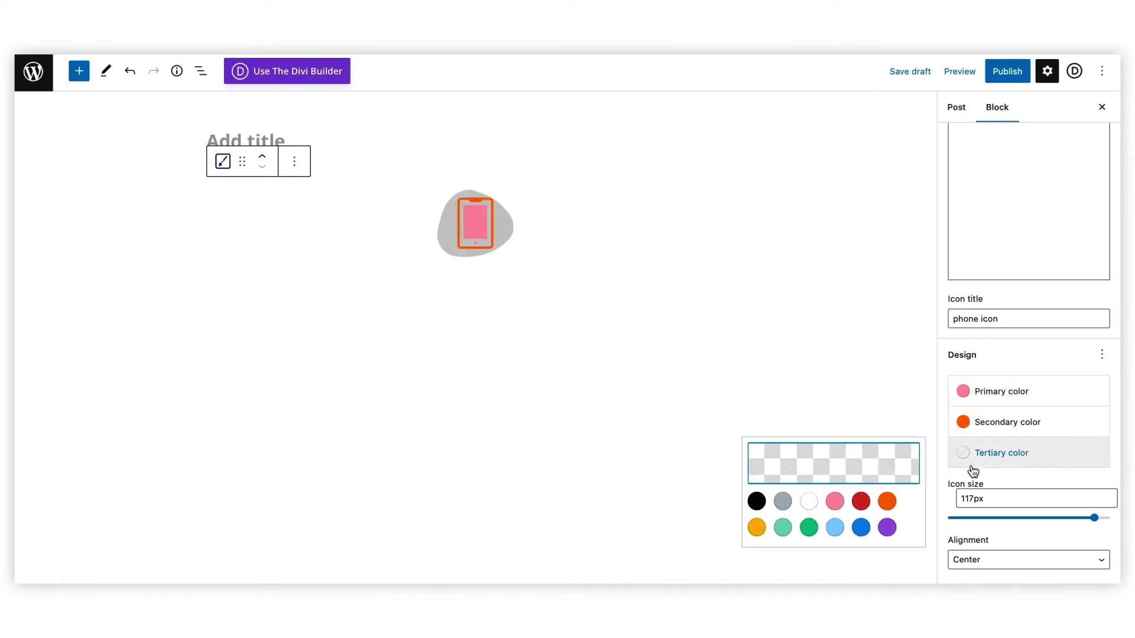
click(808, 533)
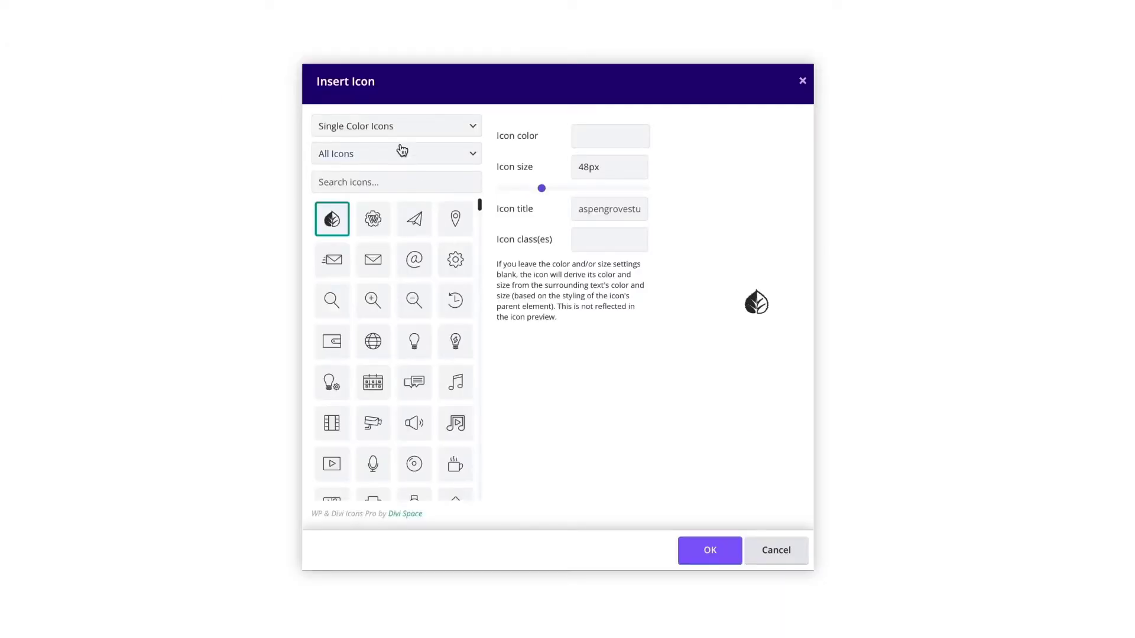
Switch to Multicolor Icons, pick the music icon, and set its first colour to purple #6010e0.
click(398, 125)
click(397, 138)
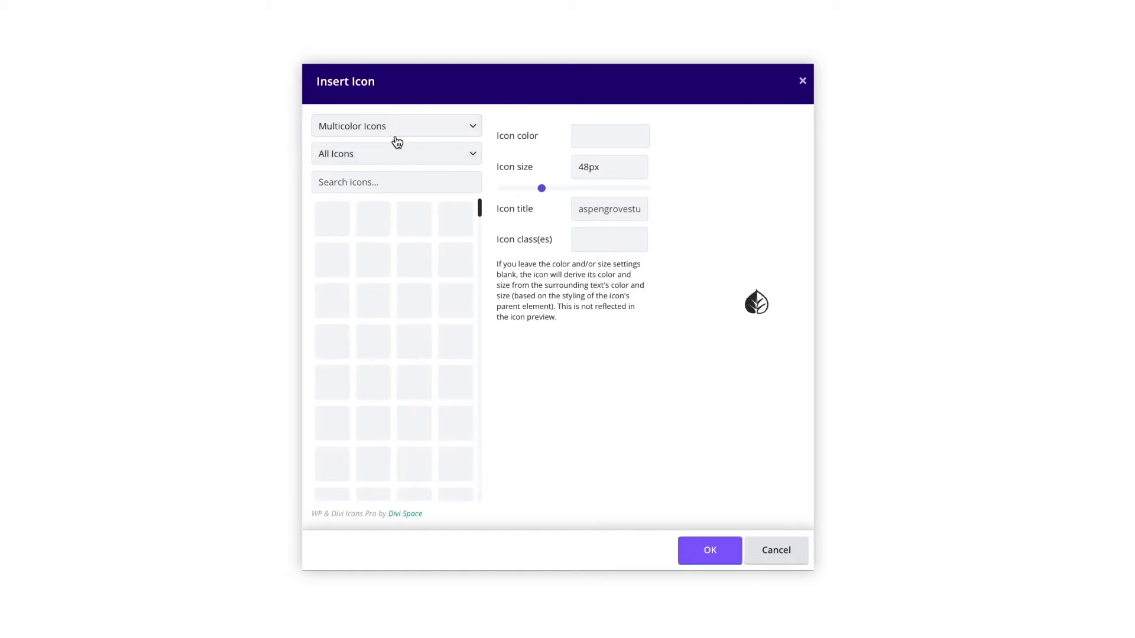
click(411, 304)
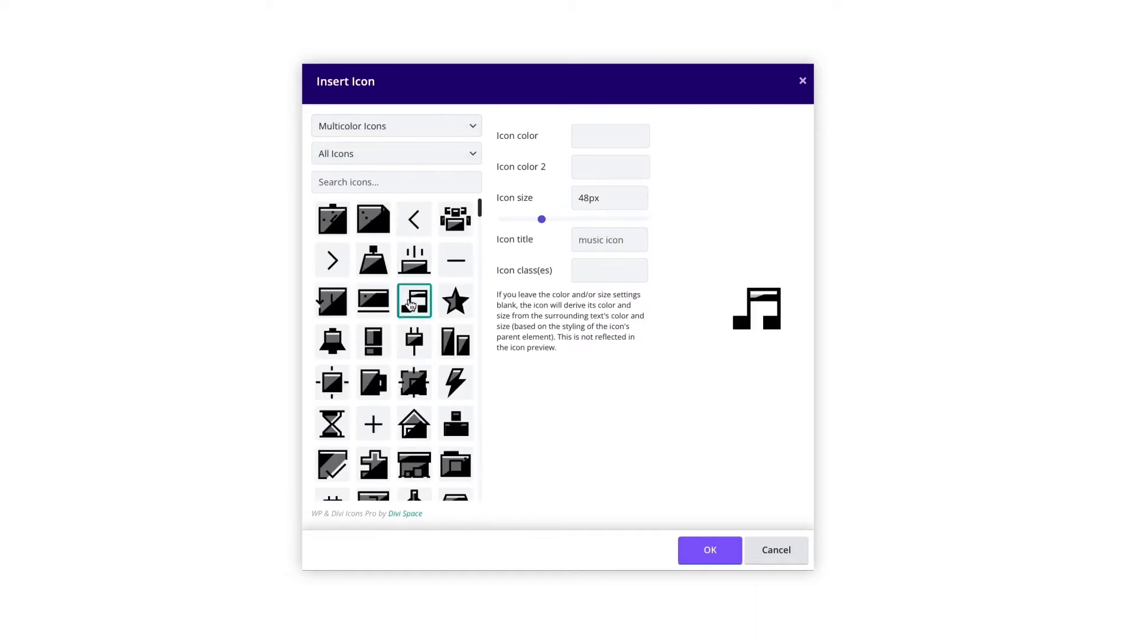
click(634, 146)
click(632, 172)
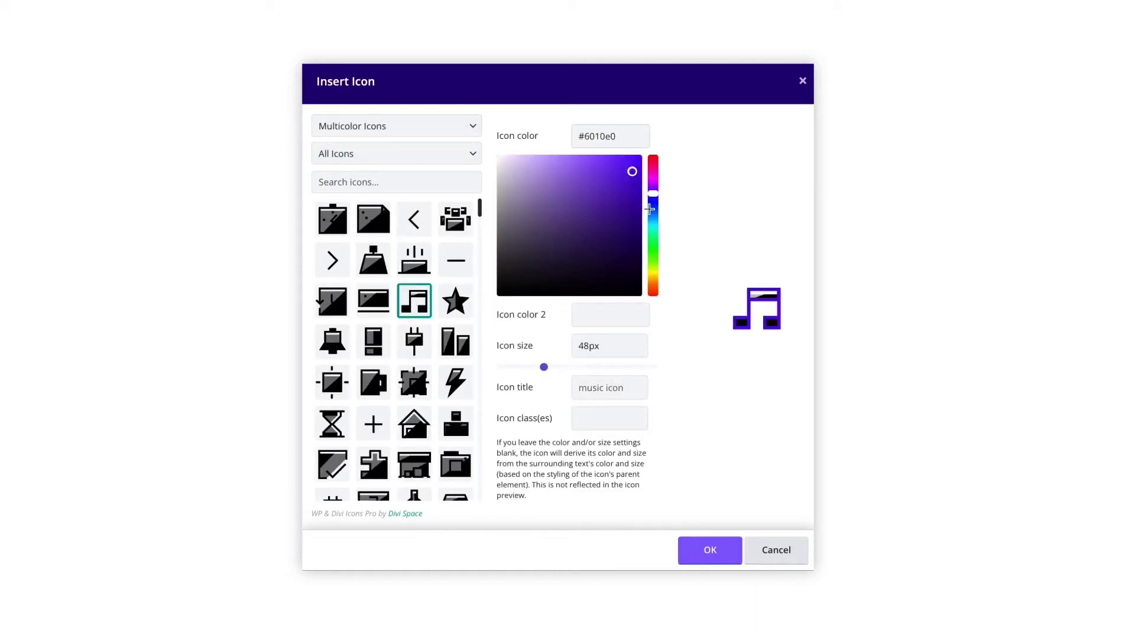
click(700, 218)
Give the music icon a yellow second colour, insert it, then search 'wp and divi'.
click(607, 159)
click(652, 306)
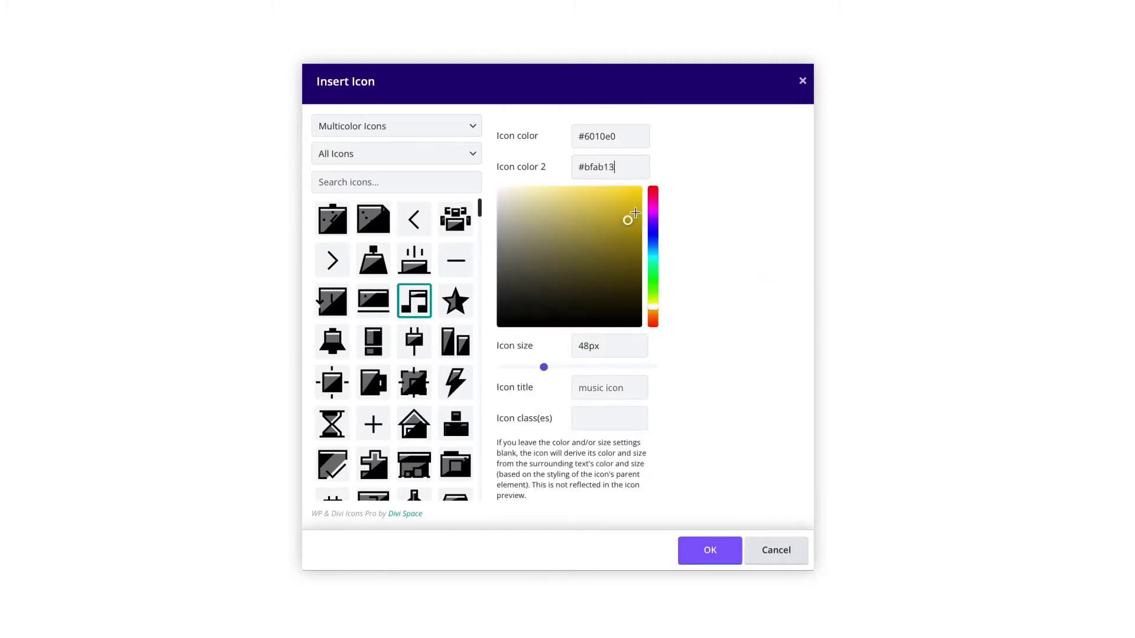
click(636, 195)
click(696, 271)
click(700, 549)
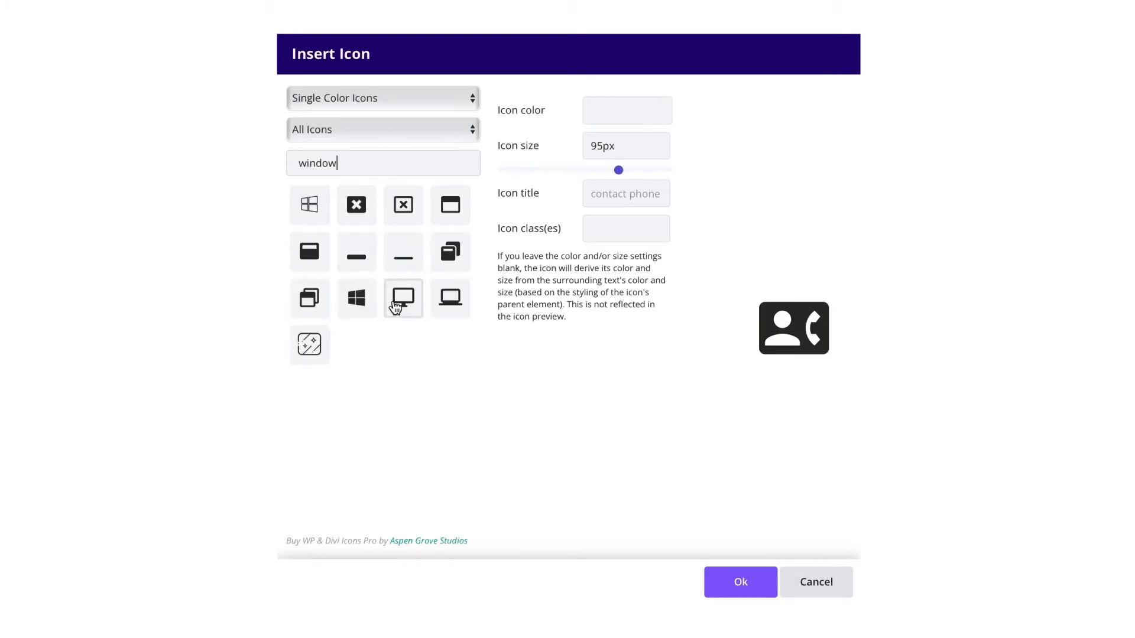
click(371, 302)
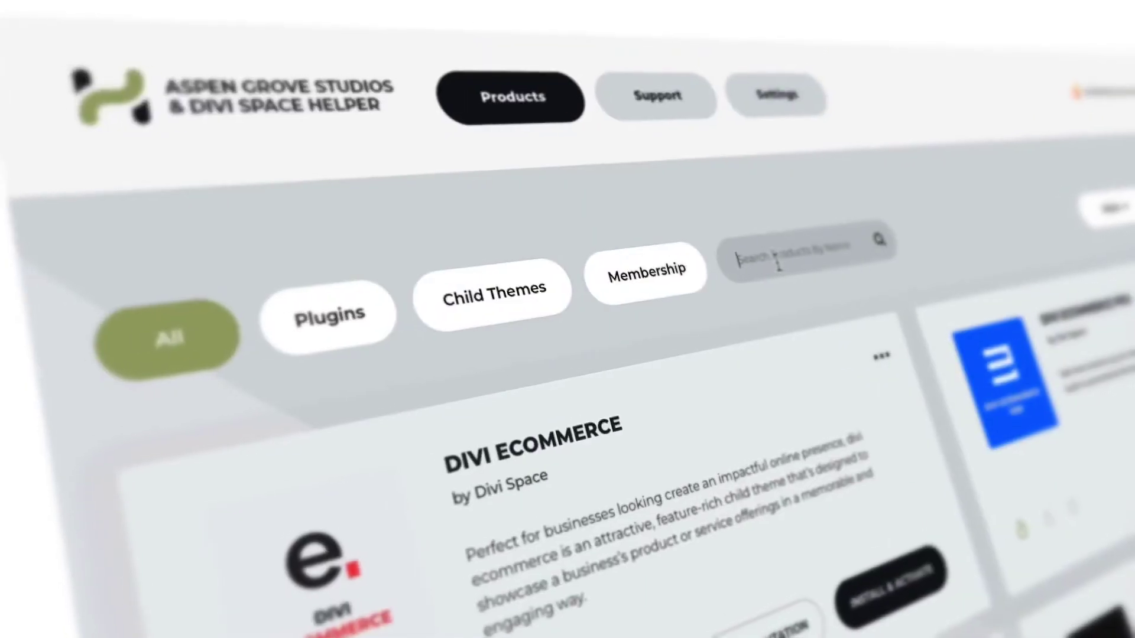
text(wp and divi)
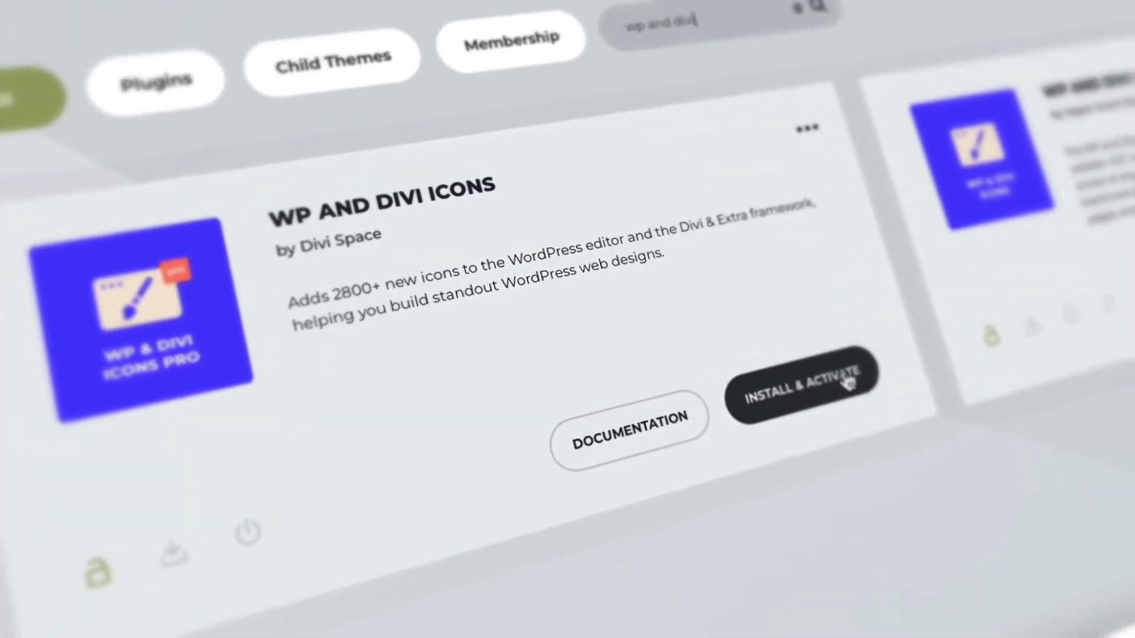
Install and activate WP and Divi Icons, then view its Custom Icons settings with My Icons.
click(886, 365)
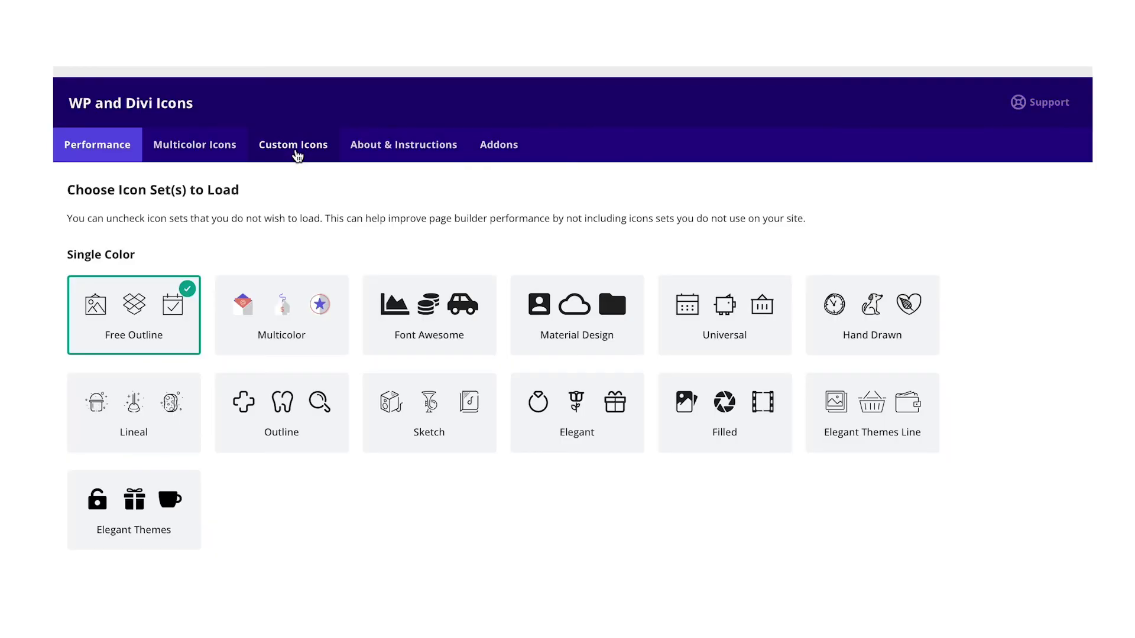
click(297, 155)
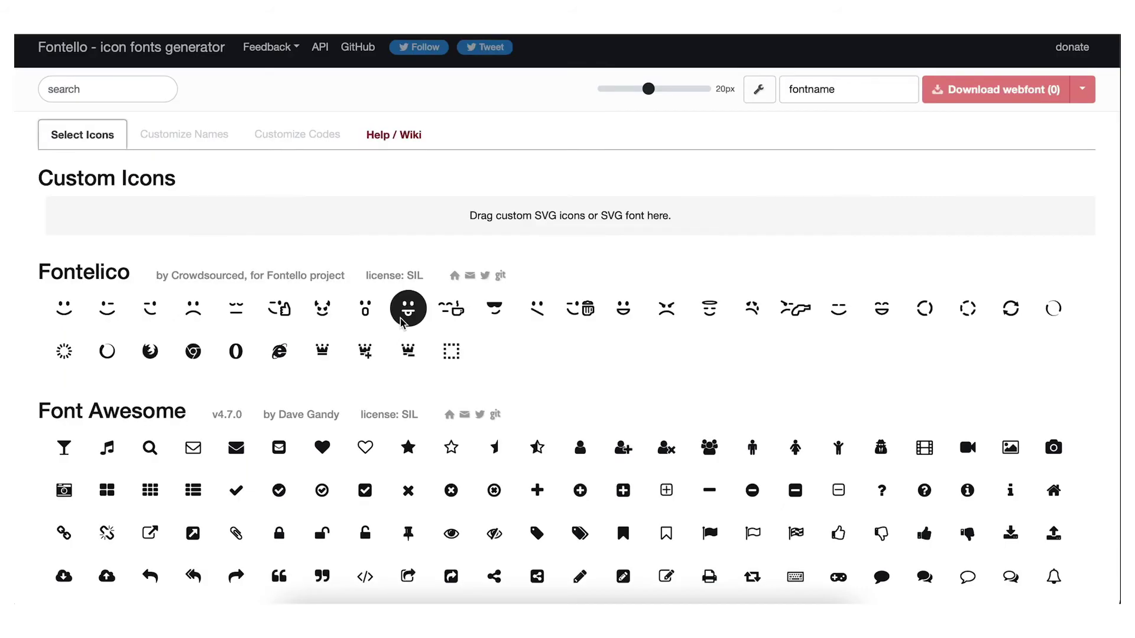
Select Fontelico icons in Fontello, including the smileys and the desktop monitor.
click(407, 308)
click(537, 319)
click(579, 316)
scroll(558, 369, down, 10)
click(579, 401)
scroll(578, 404, down, 3)
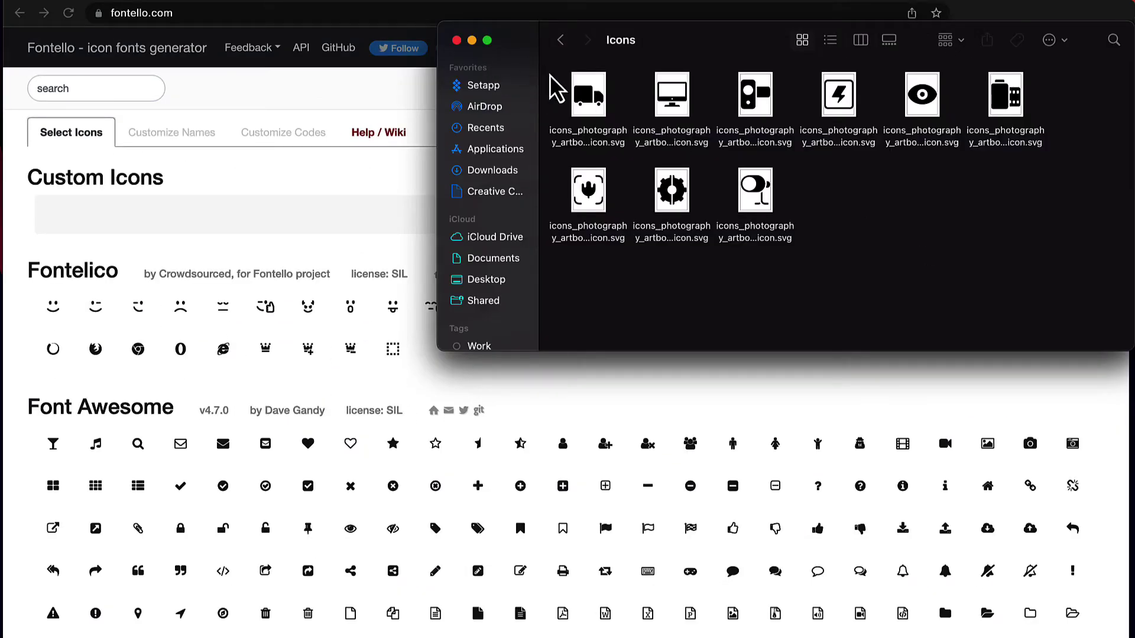
Import the nine SVG files as custom icons, select them with more Fontelico faces, and download the 12-icon webfont.
drag(549, 75, 1052, 269)
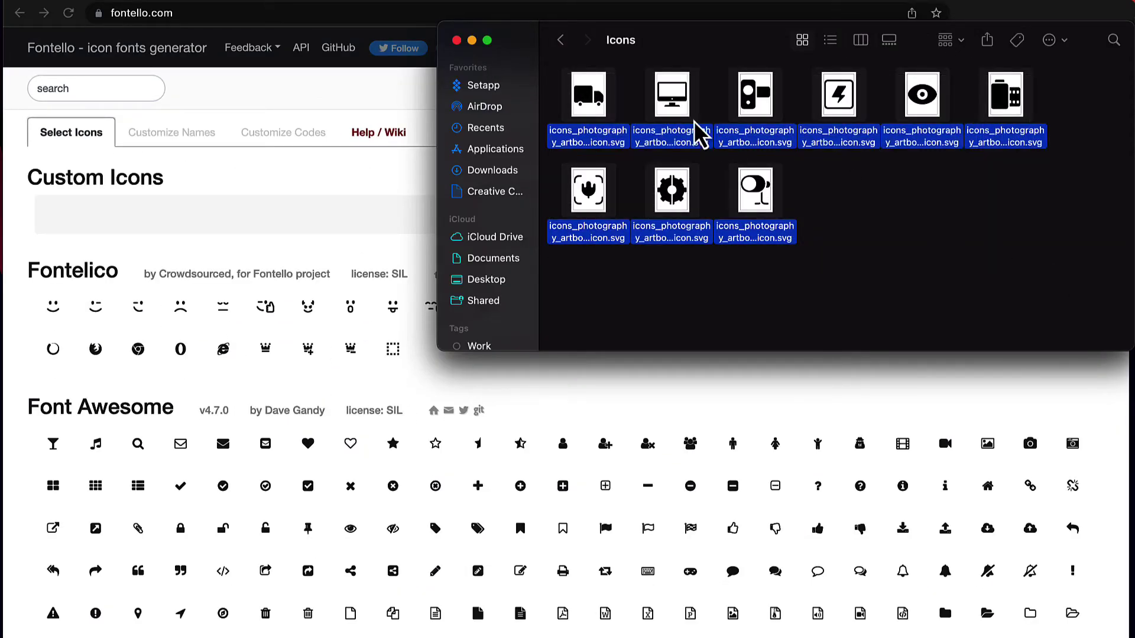
drag(581, 91, 240, 191)
click(54, 308)
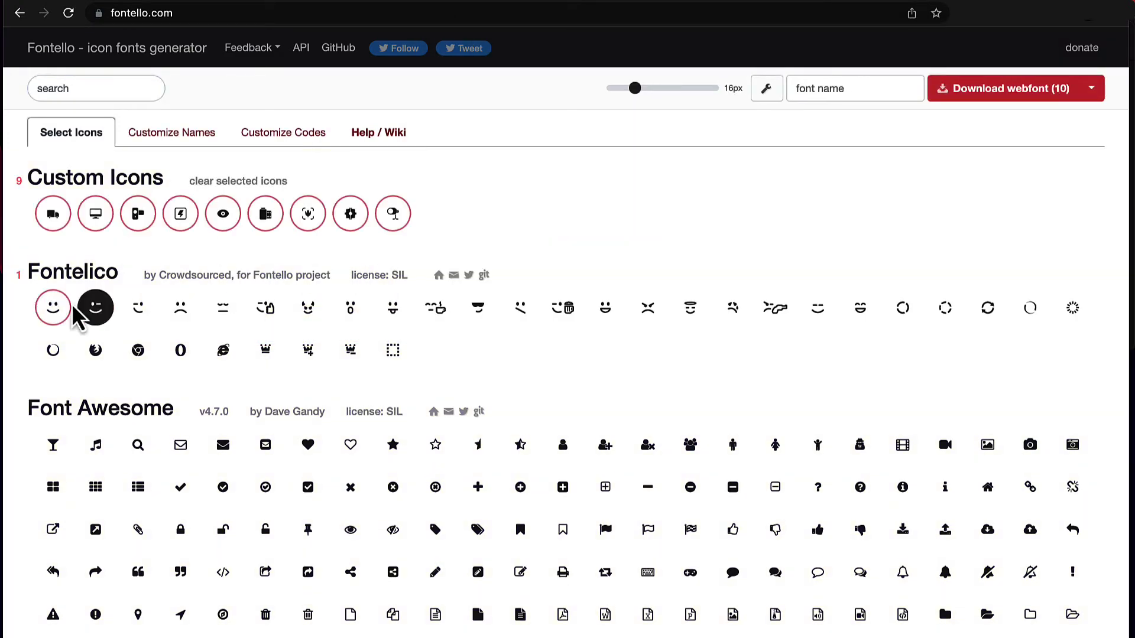
click(141, 313)
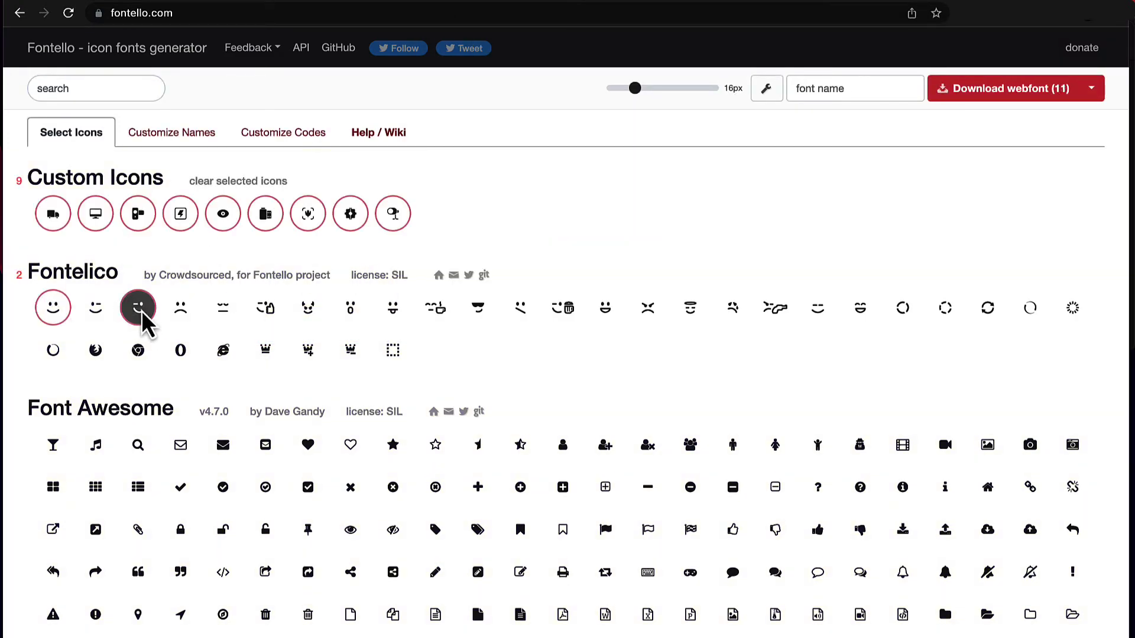
click(181, 319)
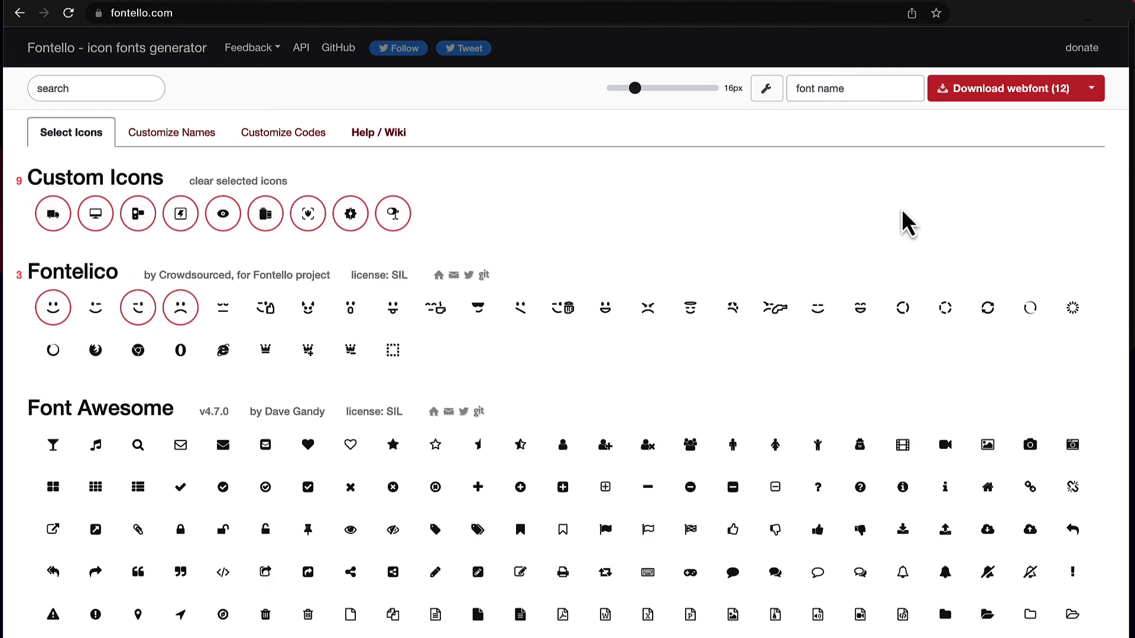
click(1004, 94)
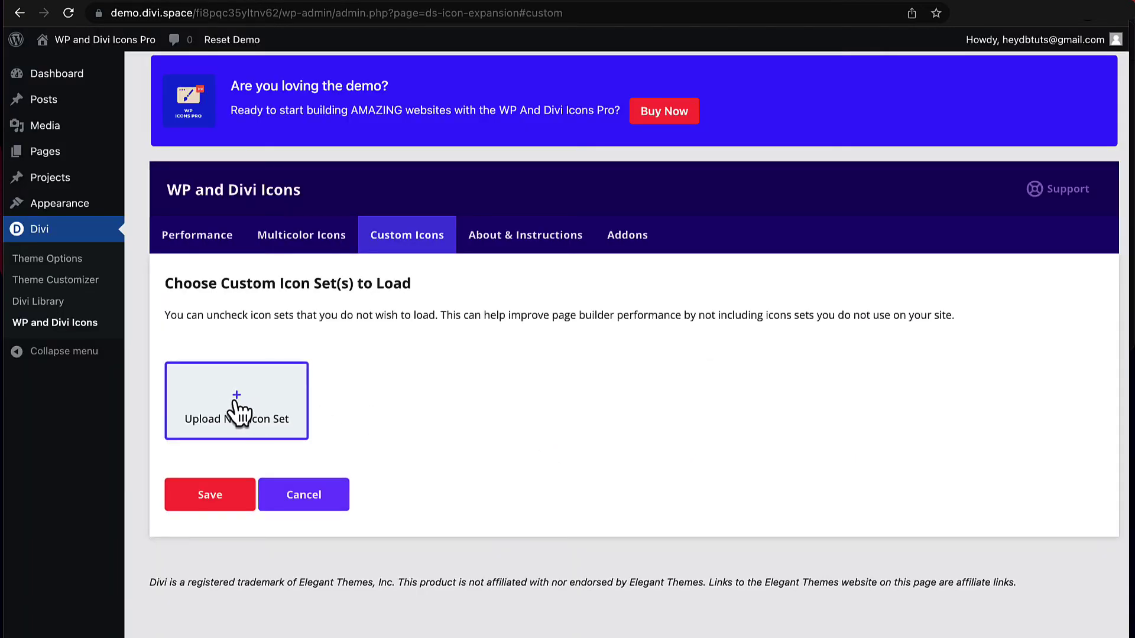
Upload the Fontello zip as an icon set named 'Fontello' and give the blurb its truck icon.
click(234, 406)
click(356, 276)
click(416, 224)
click(826, 463)
click(441, 248)
text(Fontello)
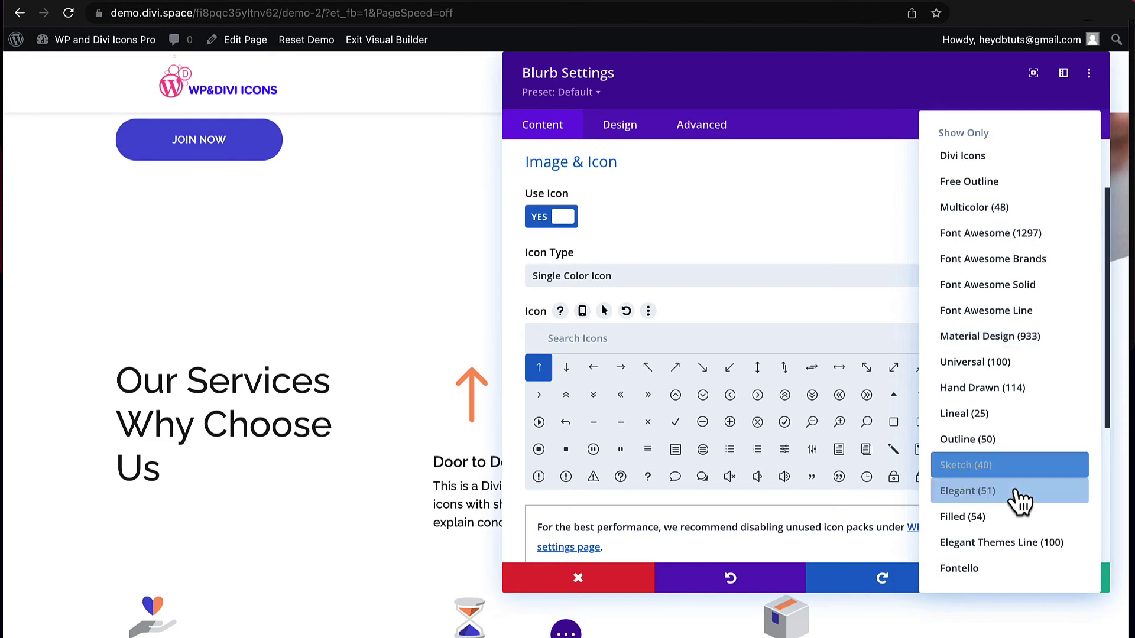
click(959, 568)
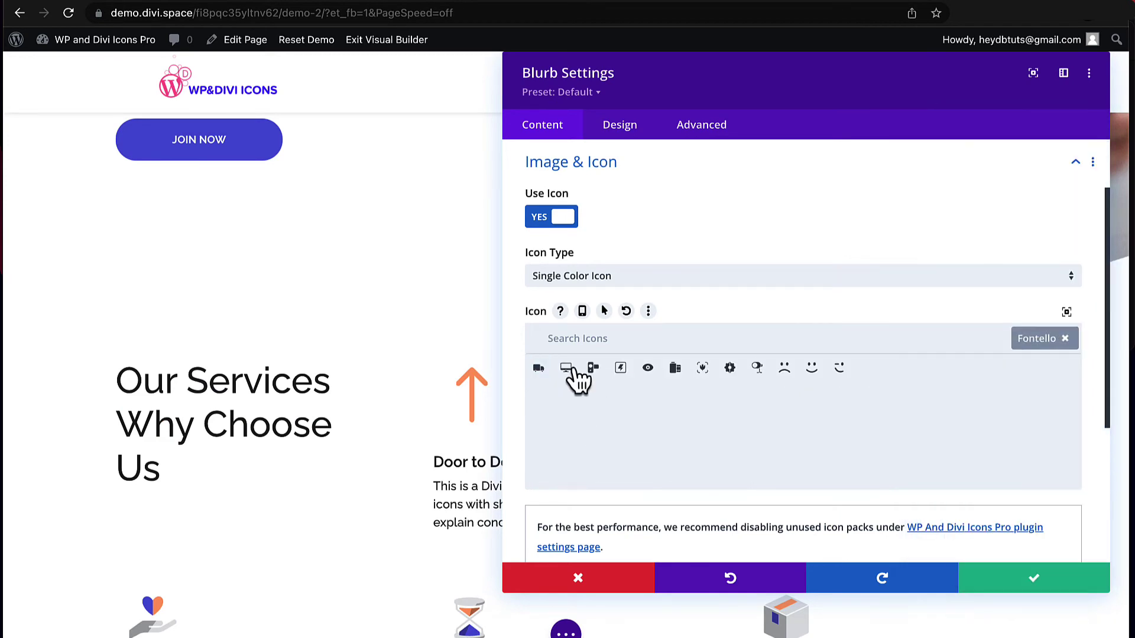
click(538, 369)
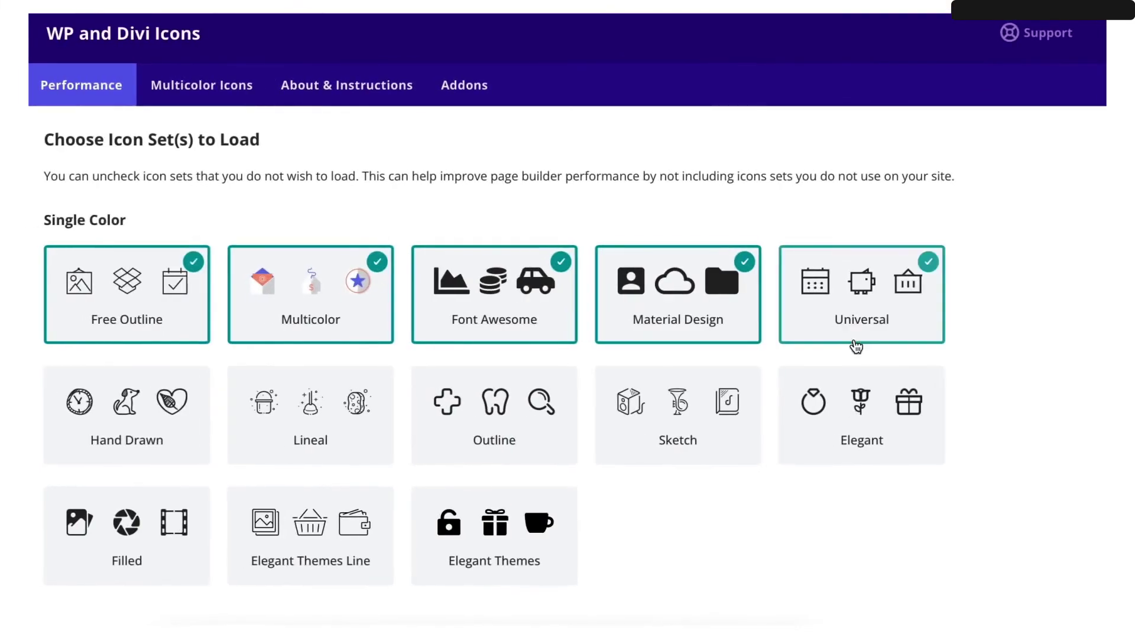
Load the Elegant, Lineal and Hand Drawn icon sets and enable multicolor icons in Blurb and Icon modules.
click(827, 407)
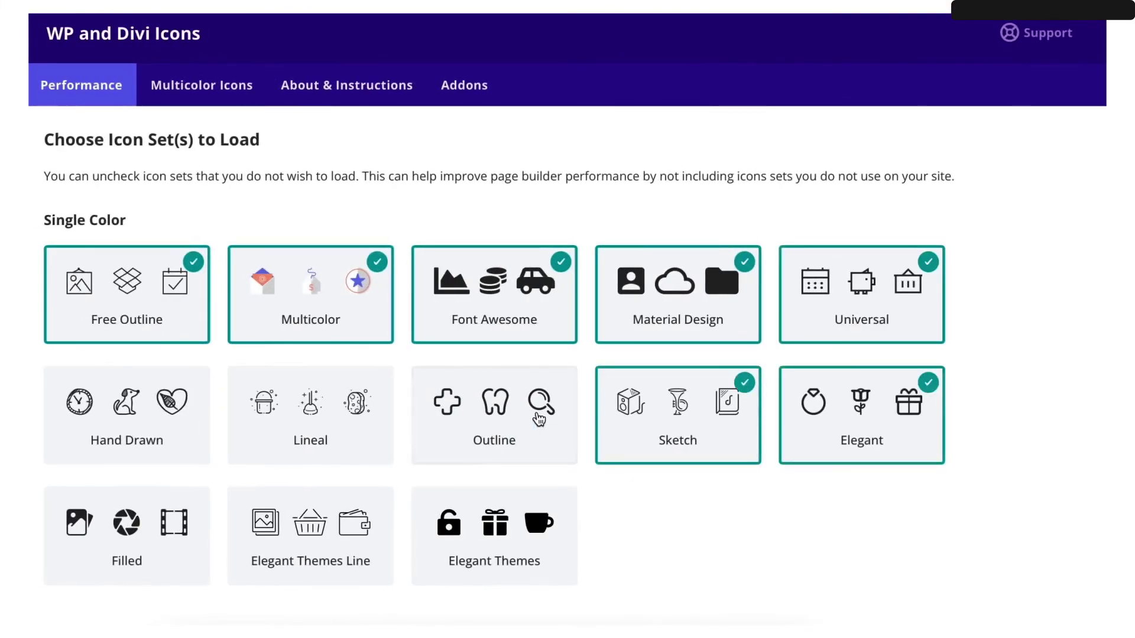
click(367, 422)
click(153, 427)
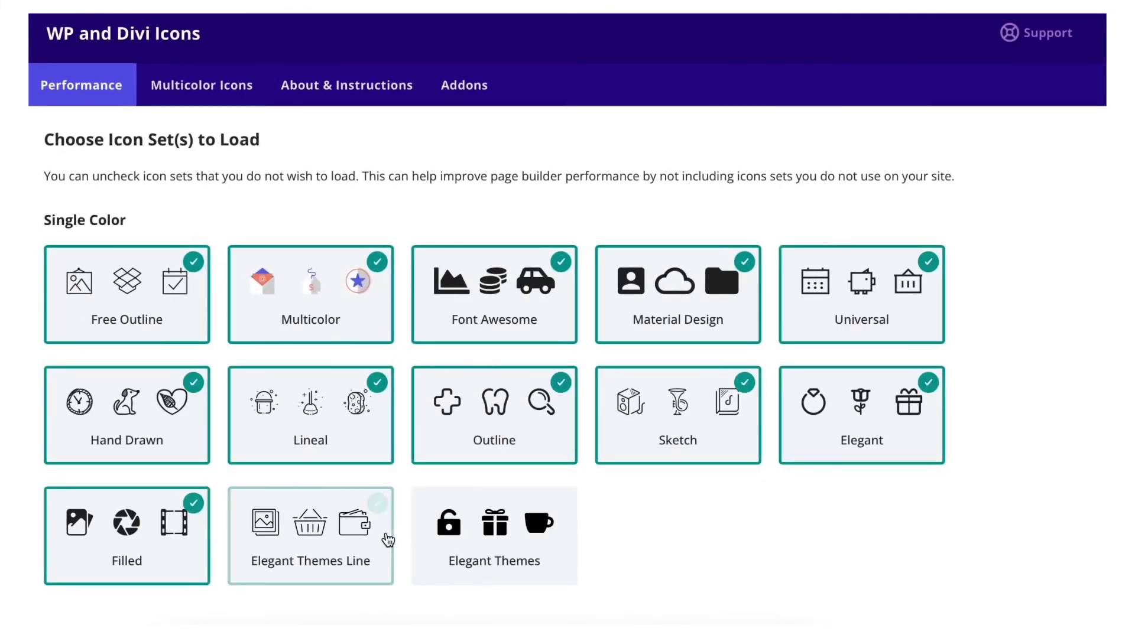
scroll(684, 531, down, 6)
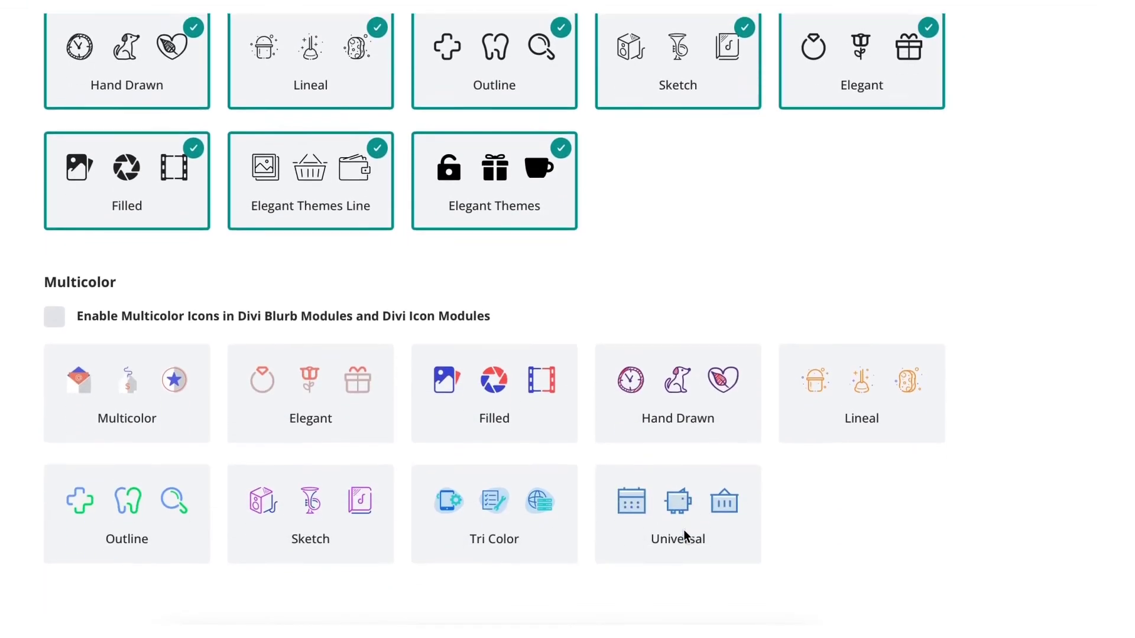
click(178, 319)
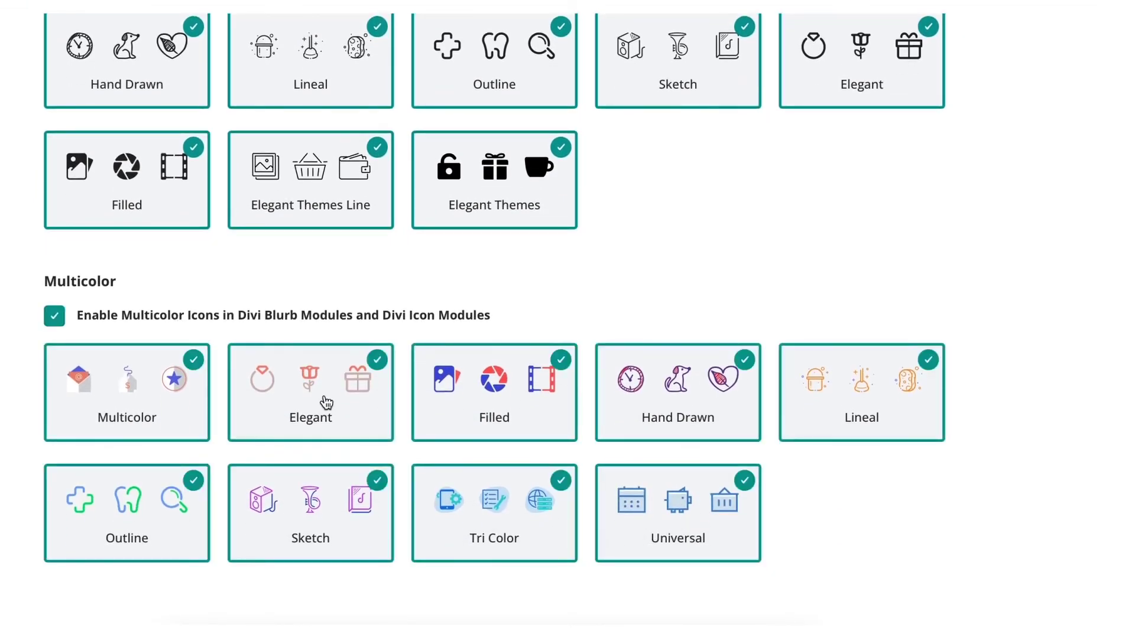